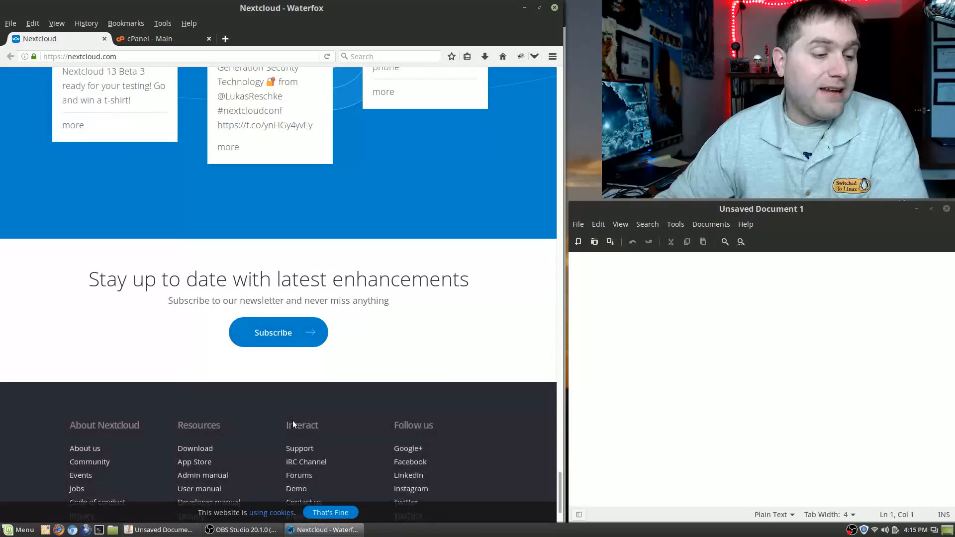
Step: Go back to the top of nextcloud.com and open the Download 'Get Started!' install page
scroll(292, 424, up, 15)
scroll(293, 422, up, 5)
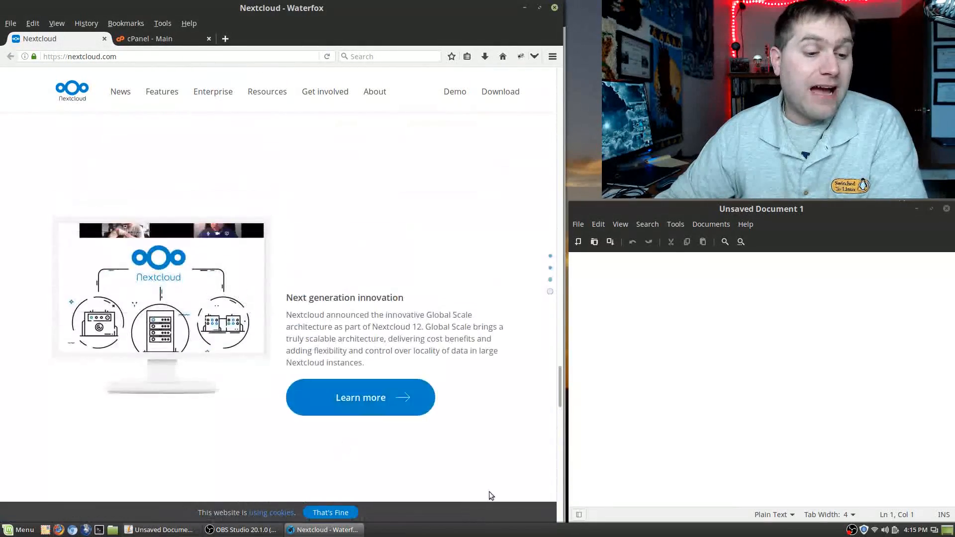
drag(561, 393, 558, 60)
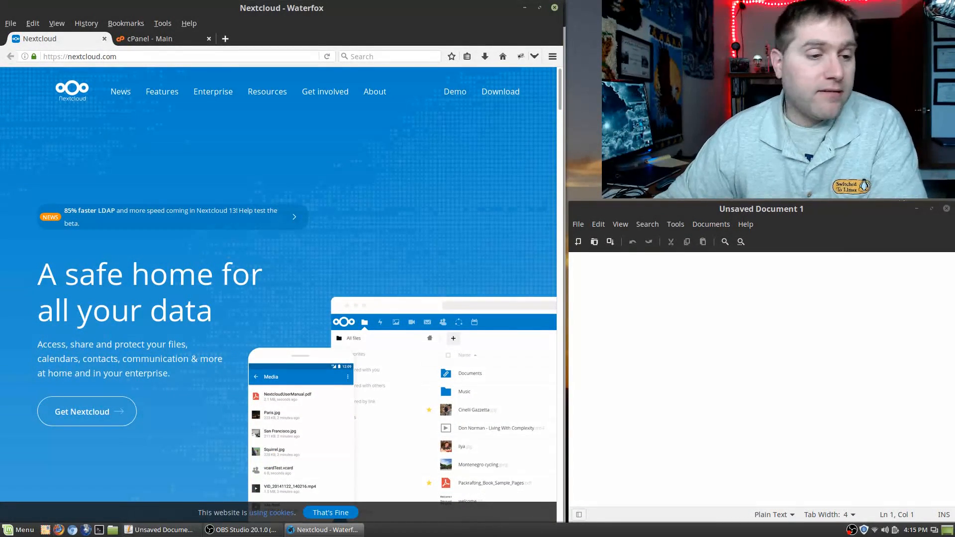
click(504, 94)
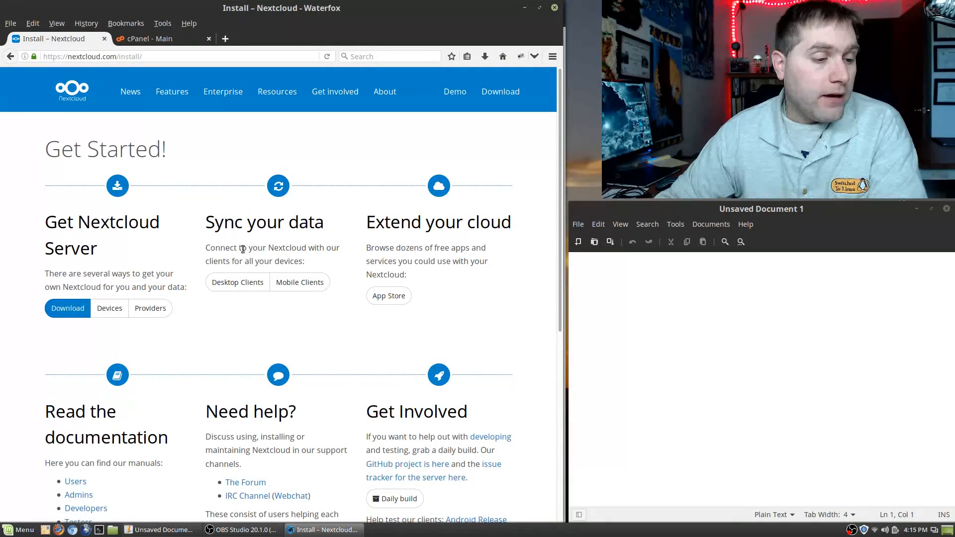
click(310, 292)
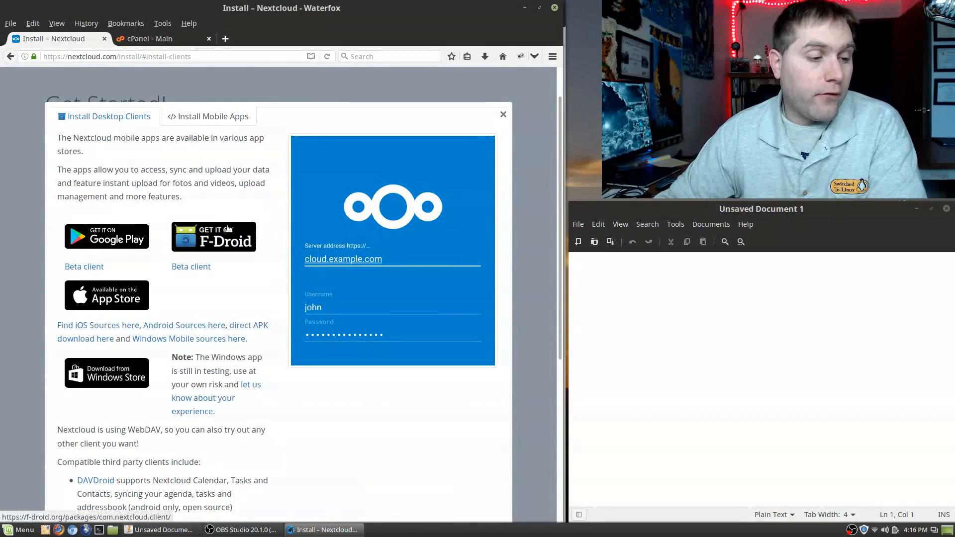
scroll(276, 420, down, 3)
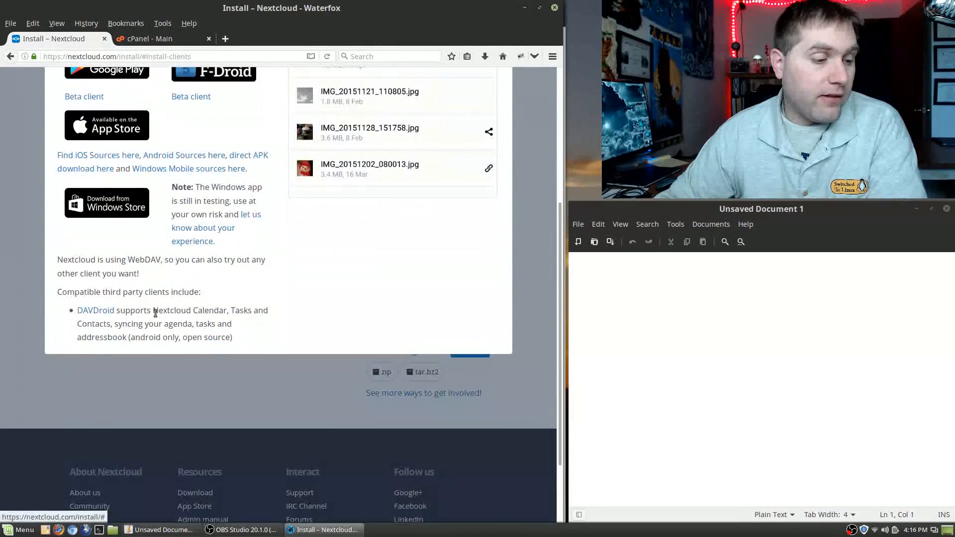
scroll(202, 332, up, 2)
scroll(201, 332, up, 2)
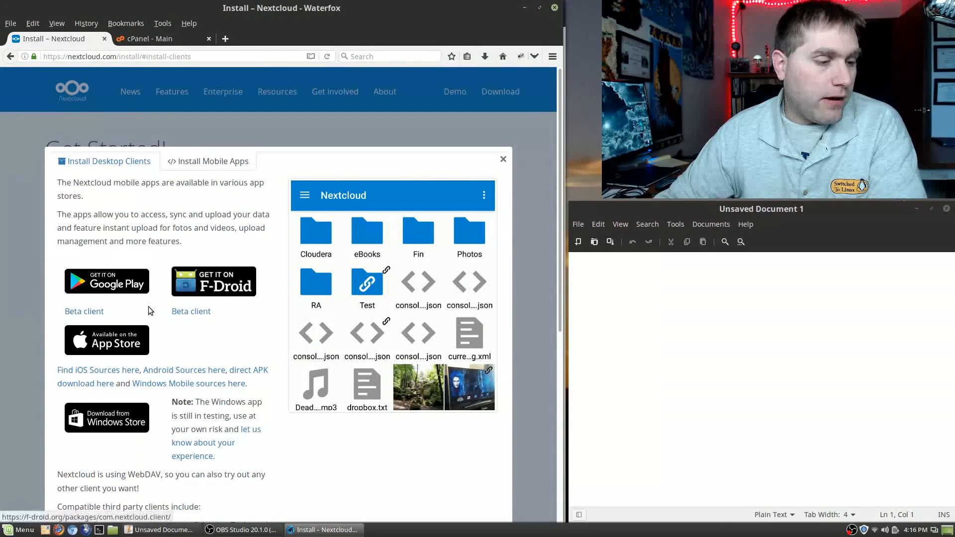
scroll(214, 354, down, 1)
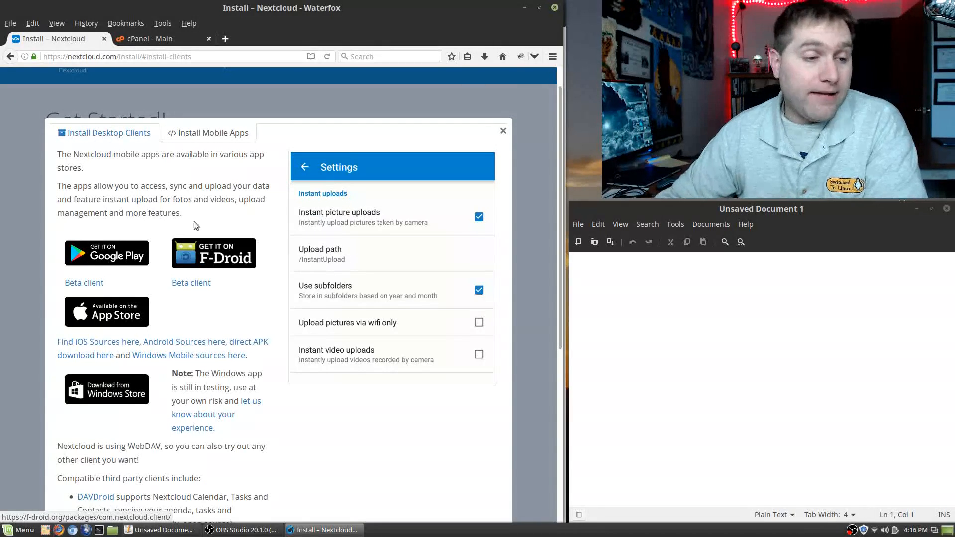
scroll(204, 173, up, 1)
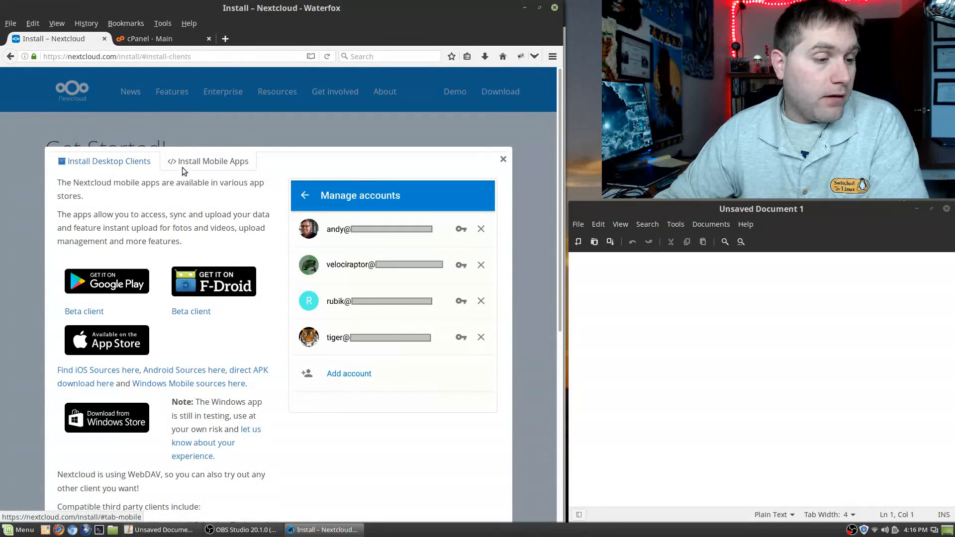
click(129, 161)
scroll(304, 288, down, 3)
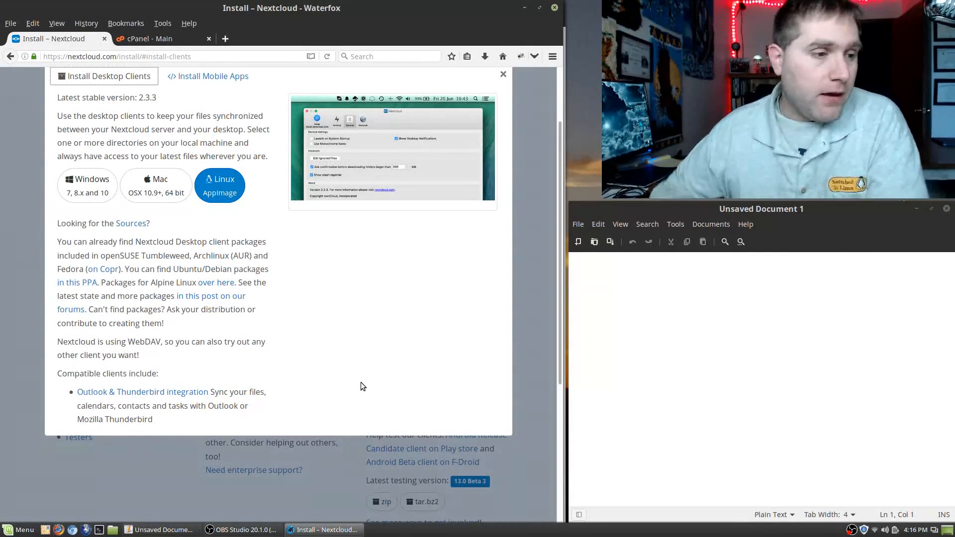
scroll(363, 383, up, 3)
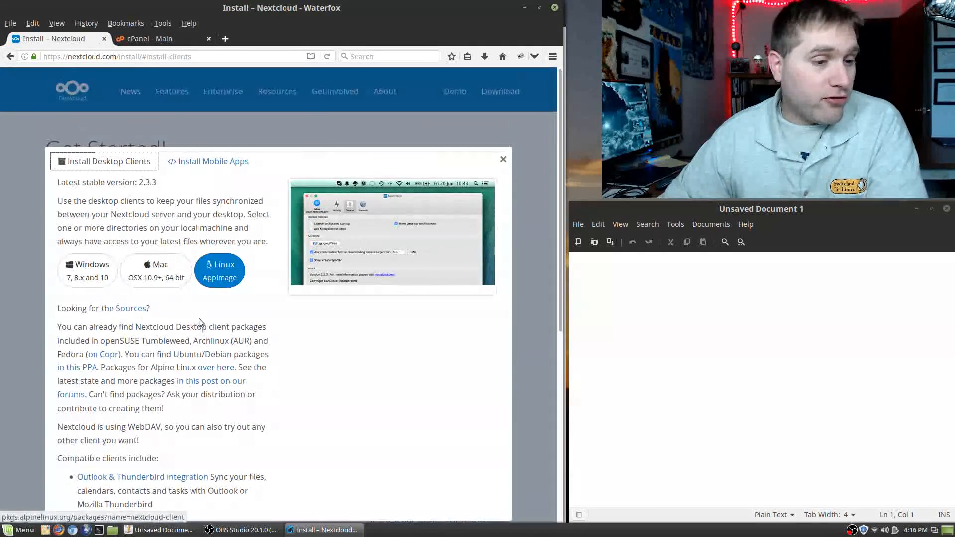
click(503, 159)
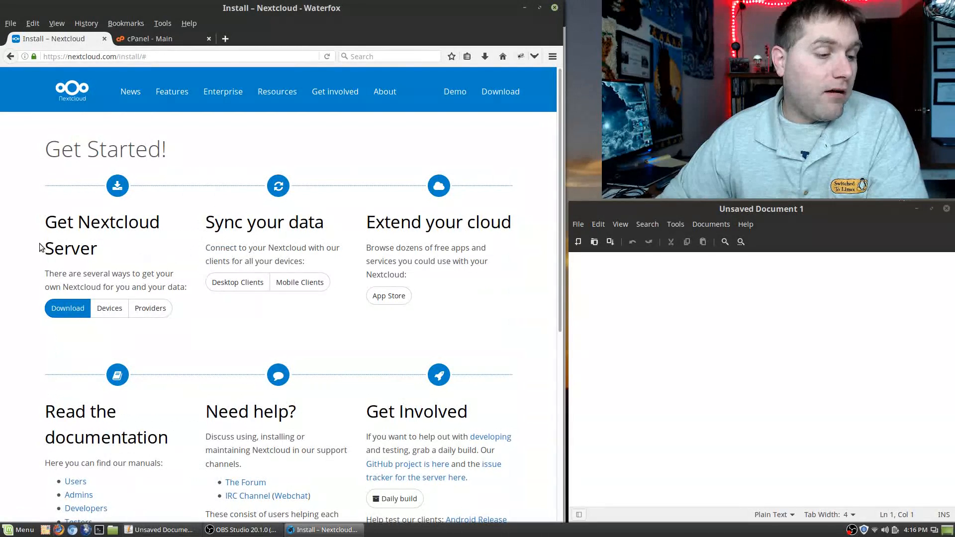
Step: Open the Nextcloud Server download options and look through the Web Installer instructions
click(78, 309)
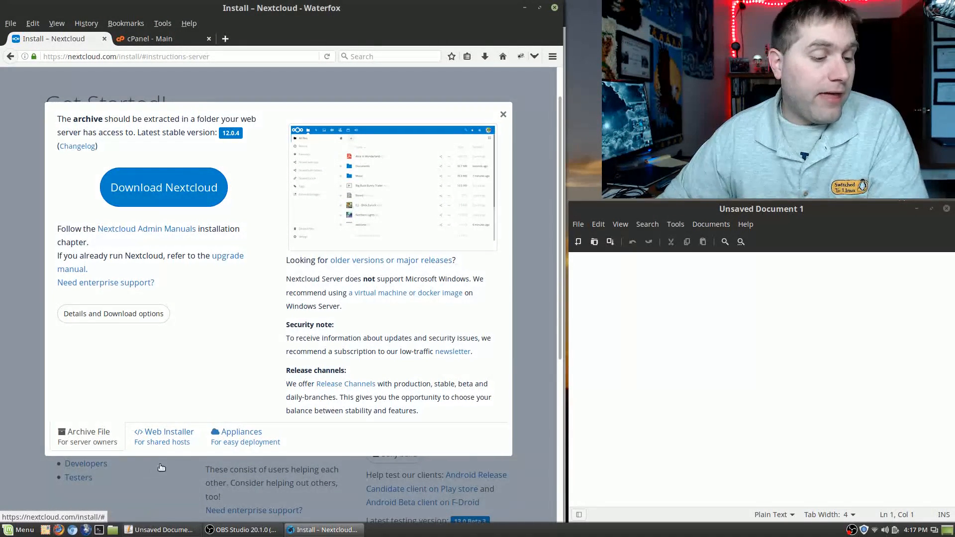
click(225, 435)
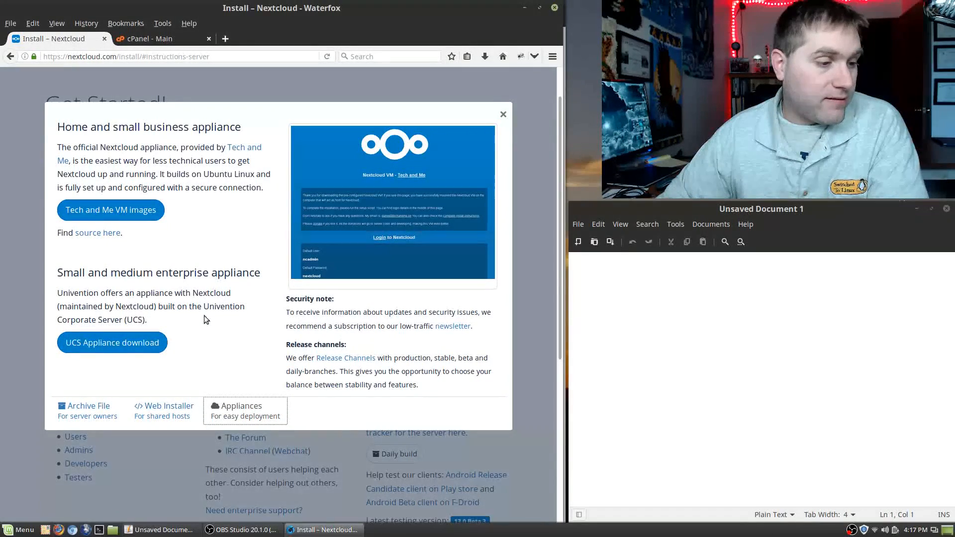
click(170, 413)
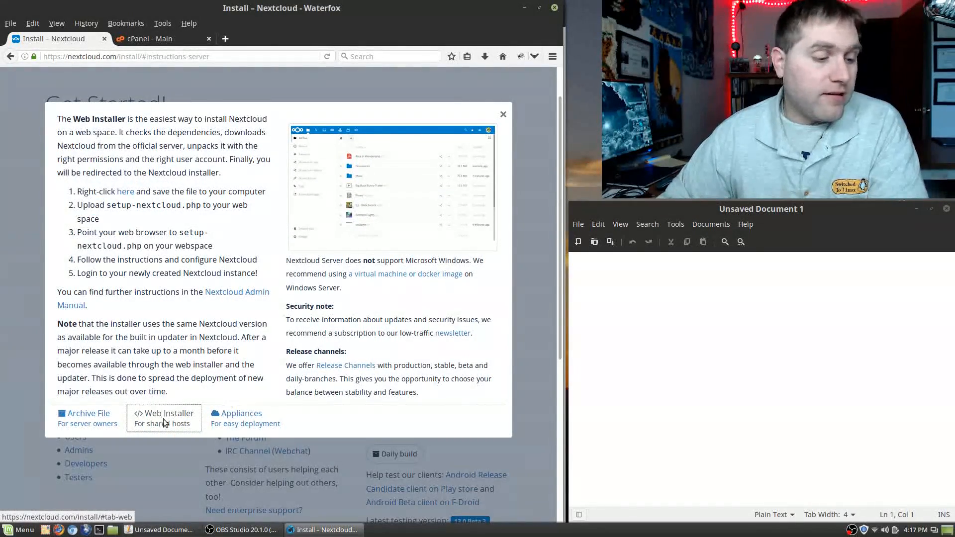
click(125, 194)
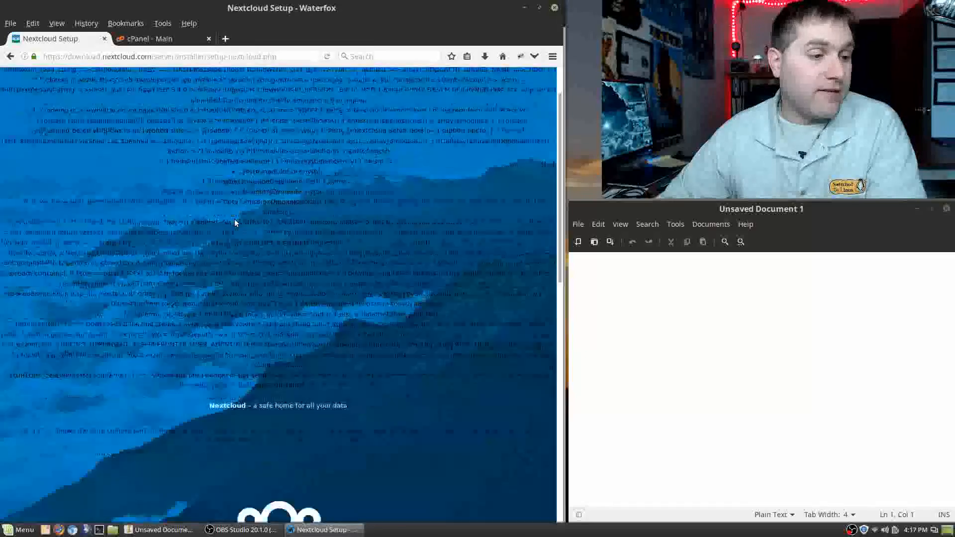
scroll(235, 222, up, 3)
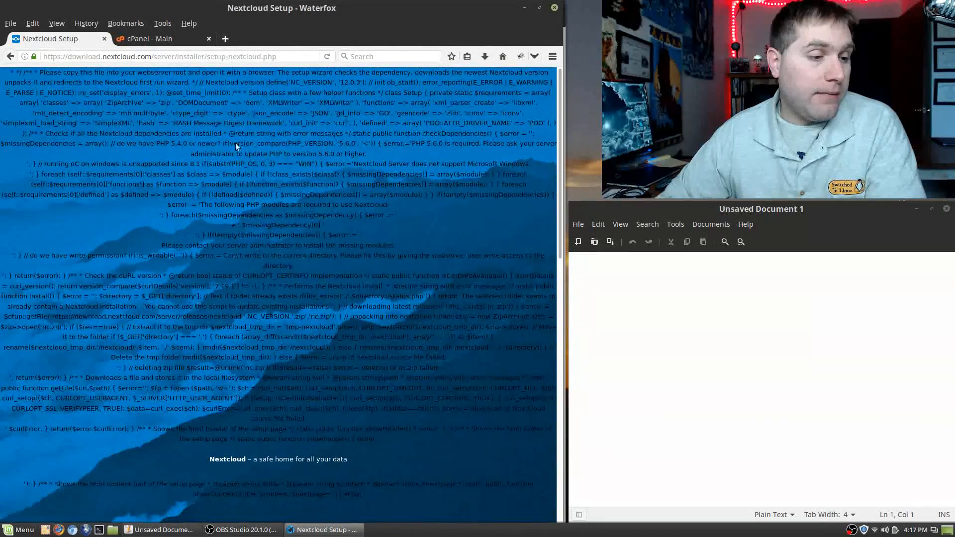
click(14, 58)
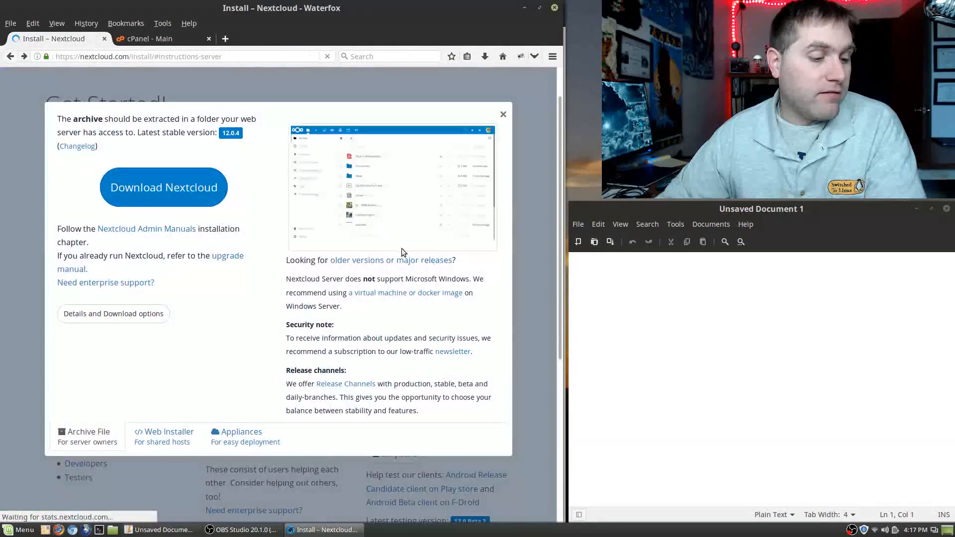
Step: Save the web installer script setup-nextcloud.php to the Desktop, then go to cPanel
right_click(183, 179)
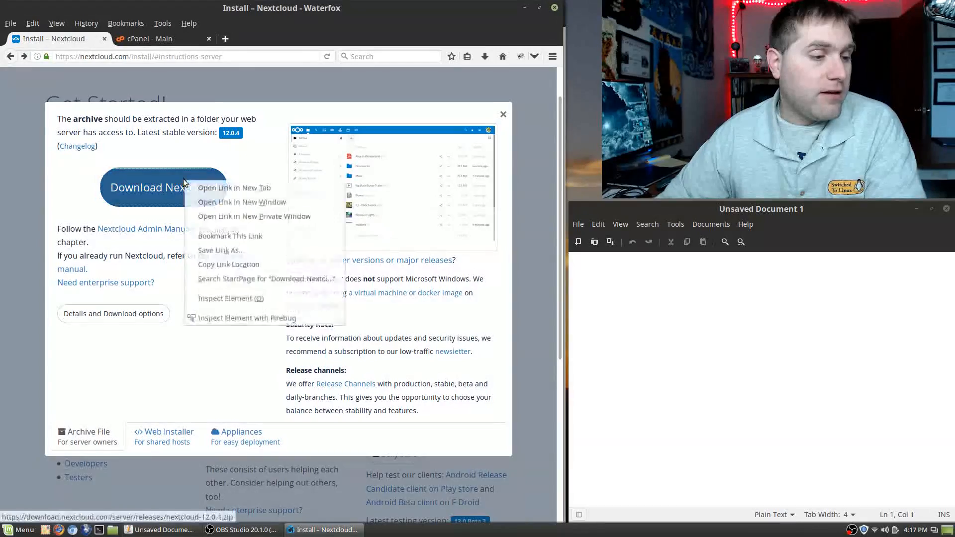
click(87, 189)
click(164, 435)
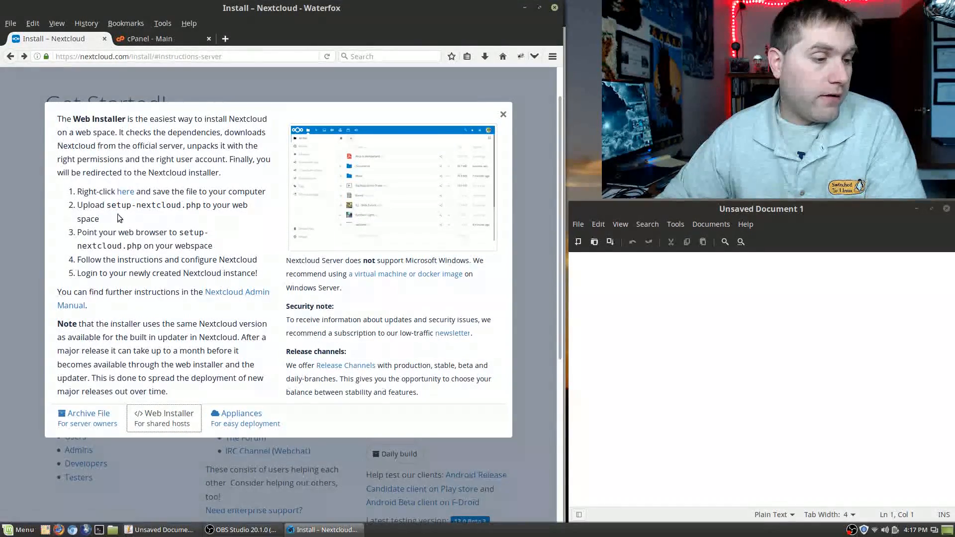
right_click(121, 192)
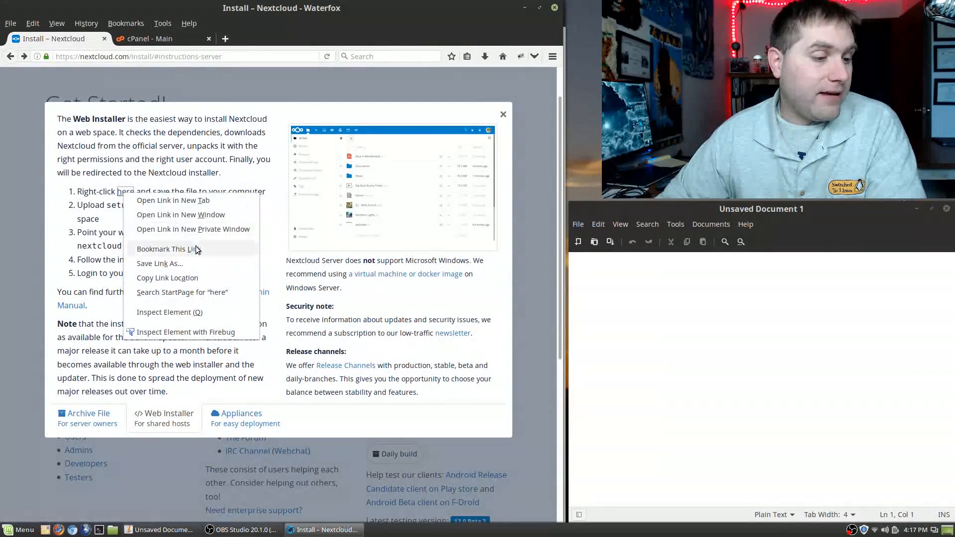
click(193, 263)
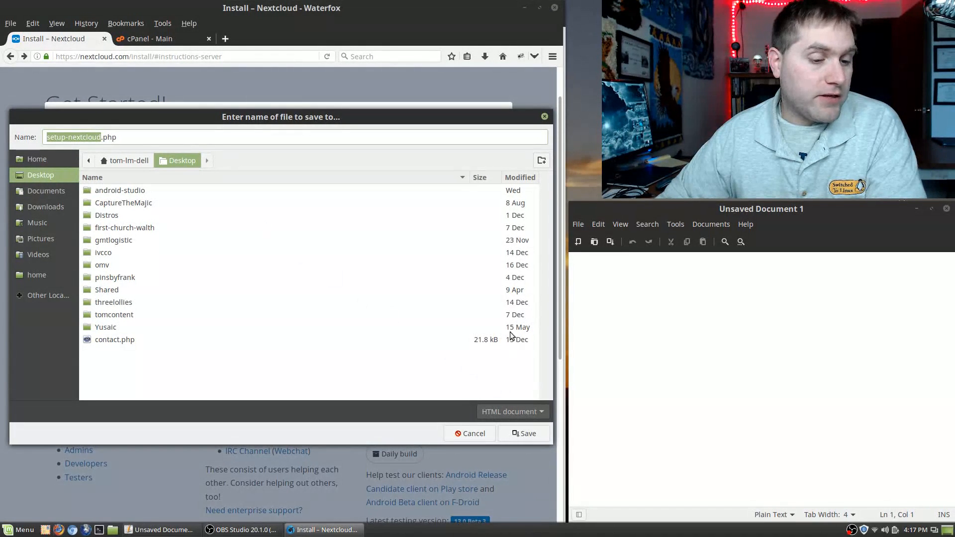
click(528, 431)
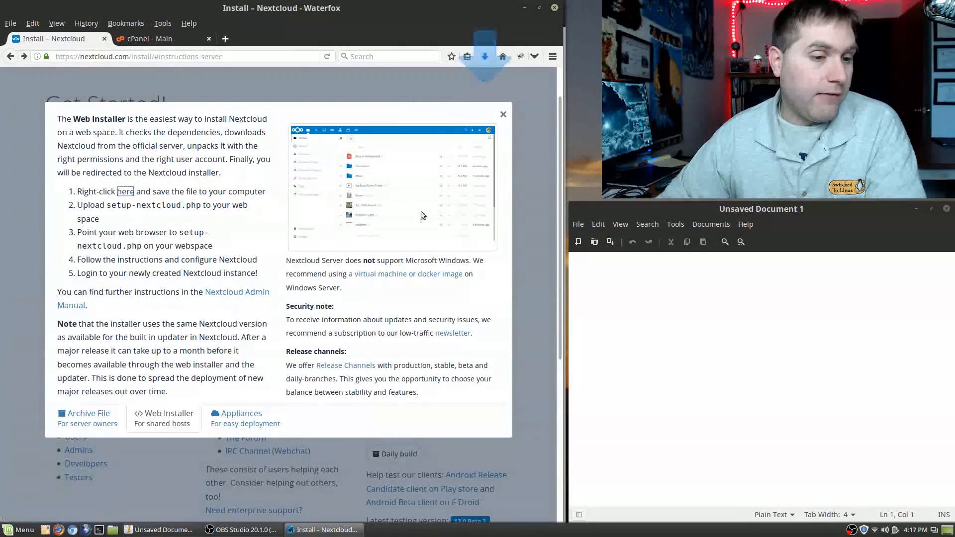
click(502, 114)
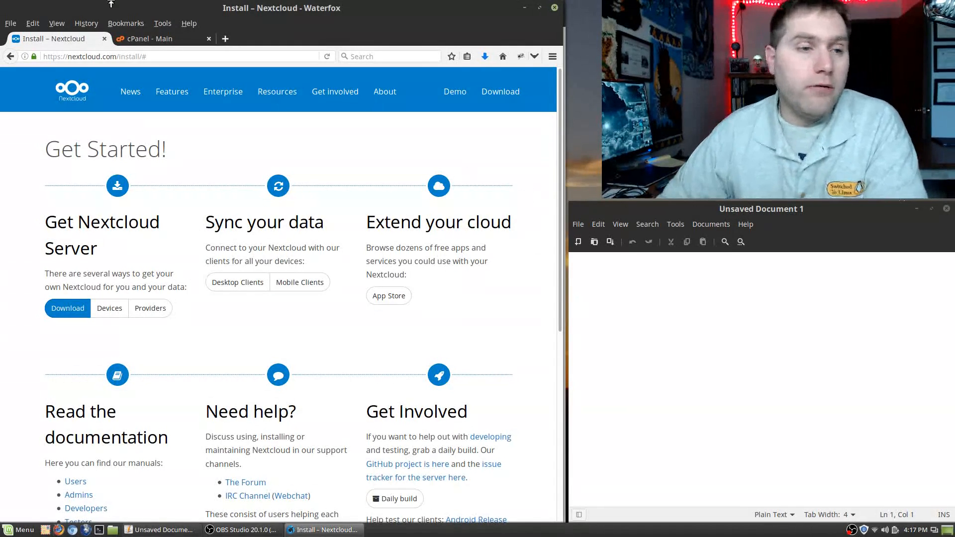
click(144, 36)
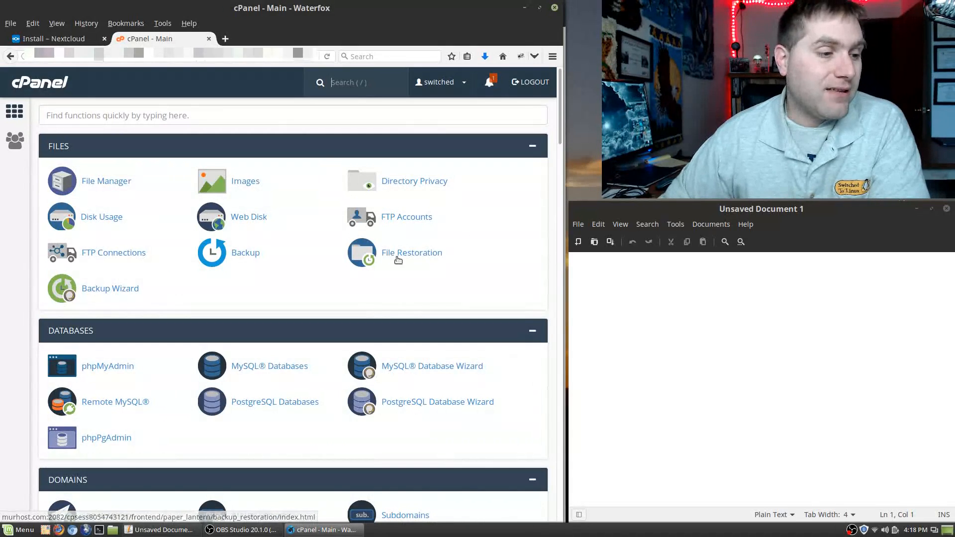
Step: Scroll to the Domains section of cPanel and open Subdomains
scroll(380, 233, down, 1)
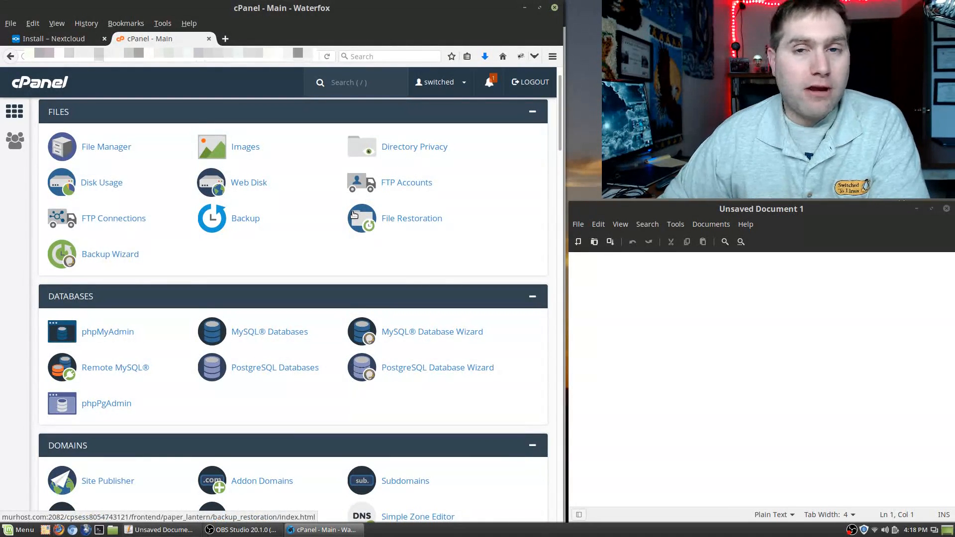
key(slash)
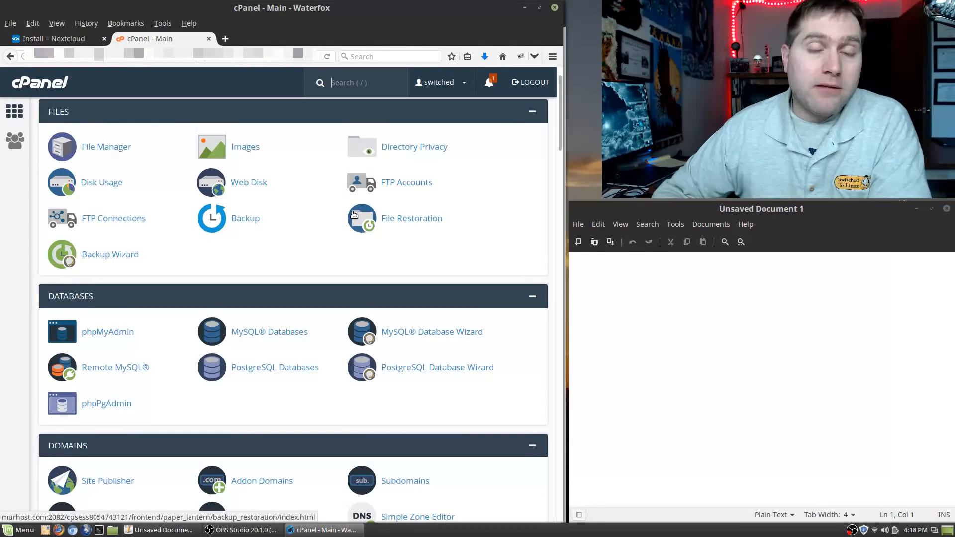
scroll(241, 358, down, 4)
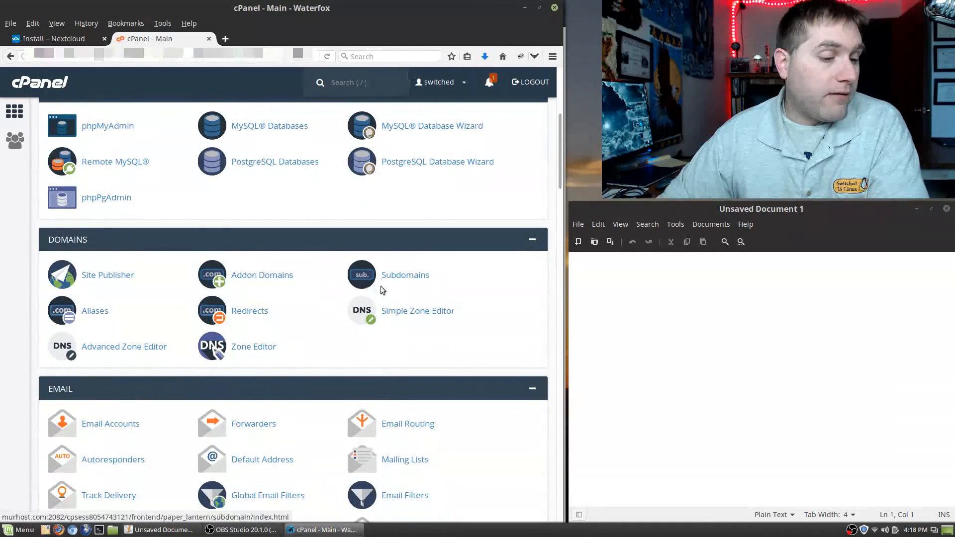
click(395, 277)
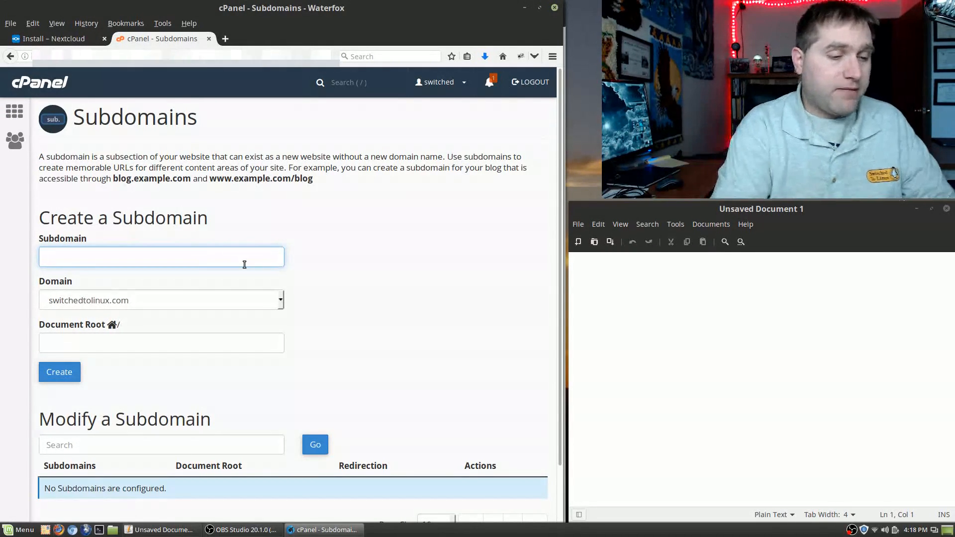
Step: Create the subdomain 'nextcloud' under switchedtolinux.com
text(next)
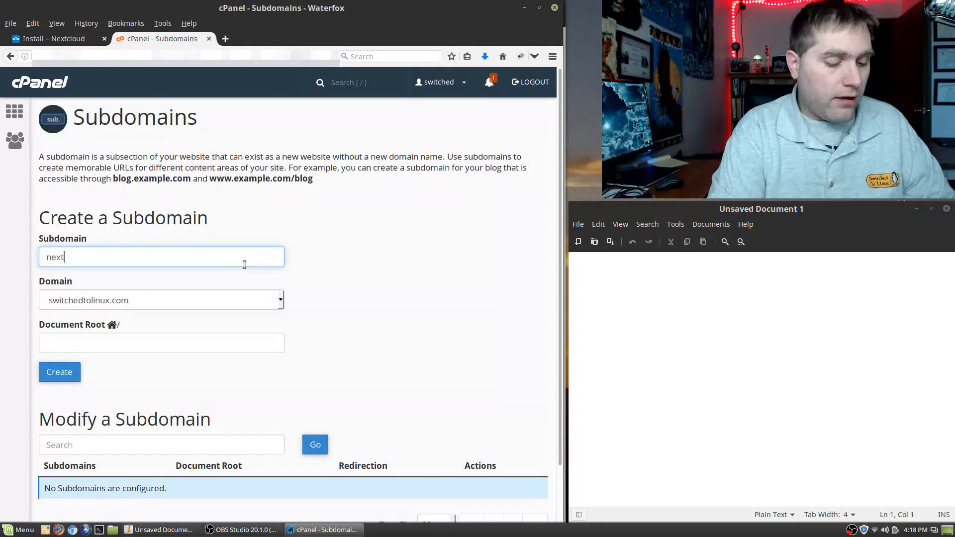
text(clound)
key(BackSpace)
key(BackSpace)
text(d)
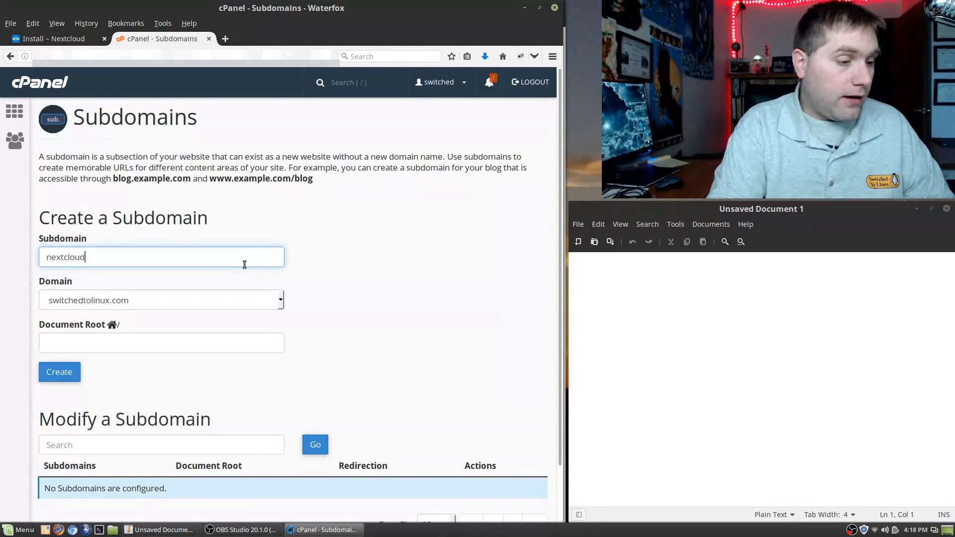
click(160, 303)
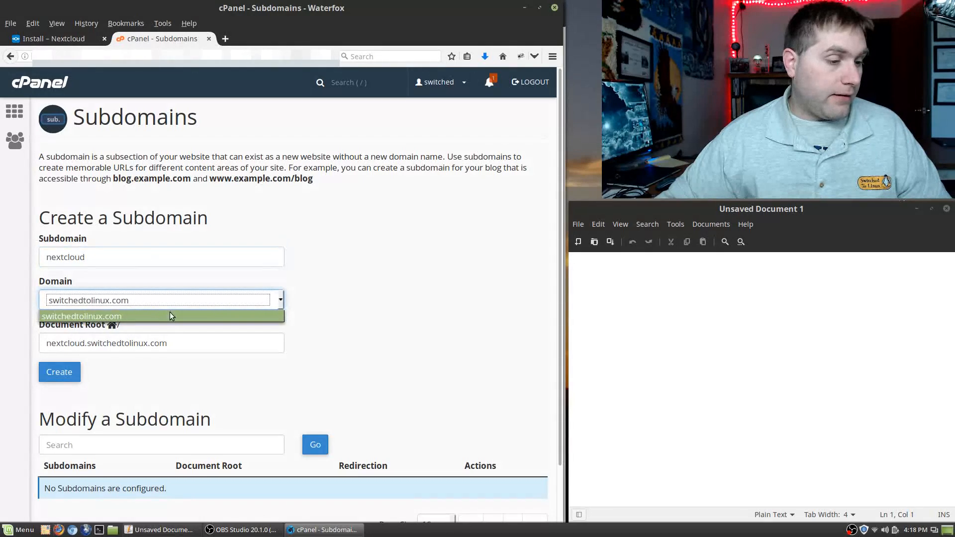
click(164, 320)
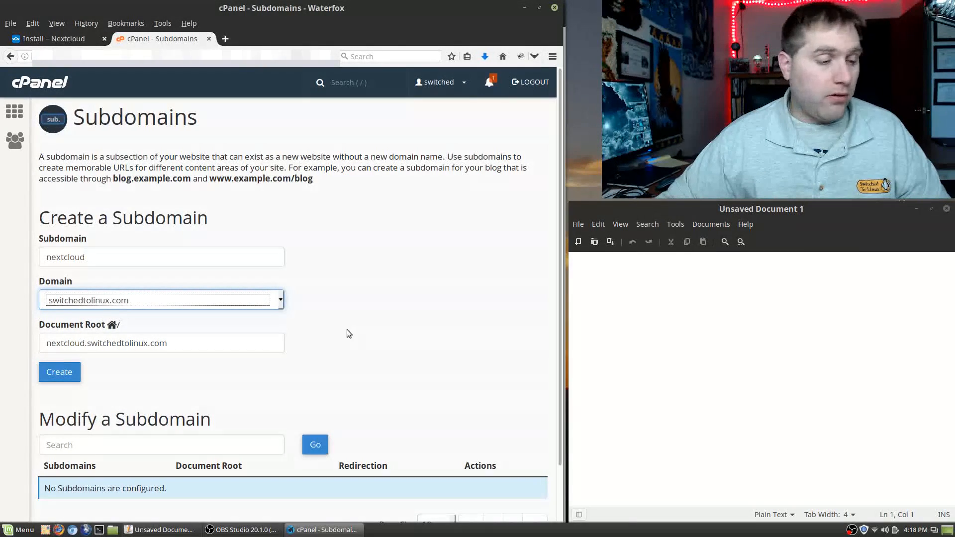
scroll(348, 329, down, 2)
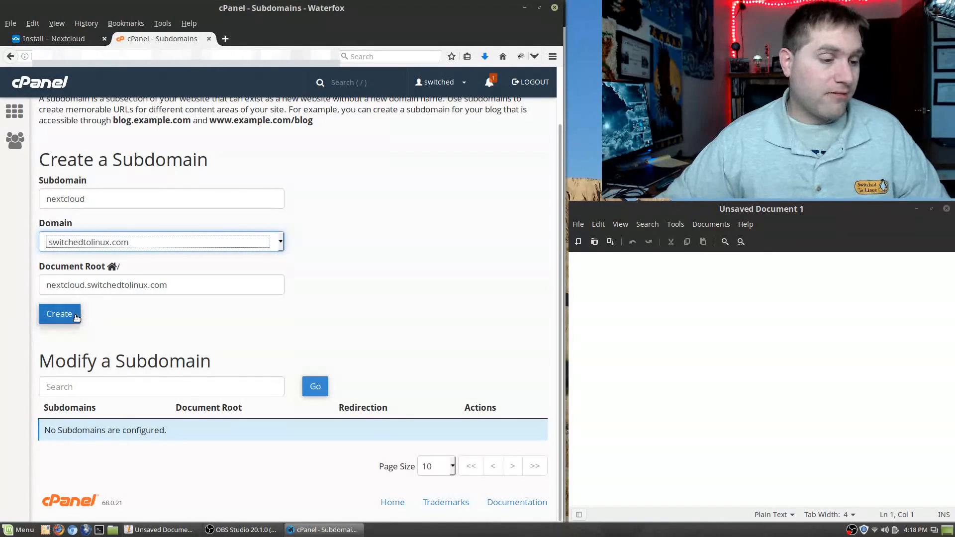
click(44, 322)
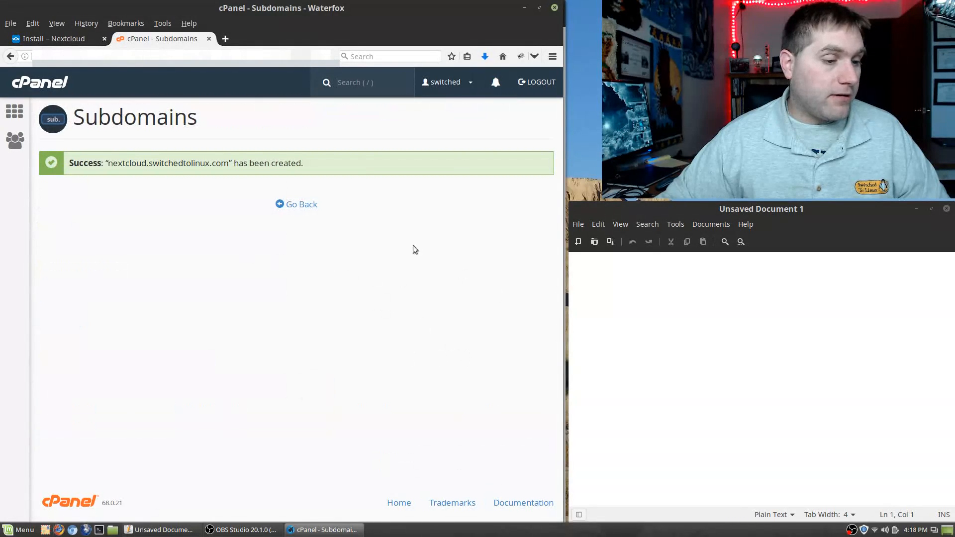
Step: Go back from the success message and return to the main cPanel tools page
click(306, 207)
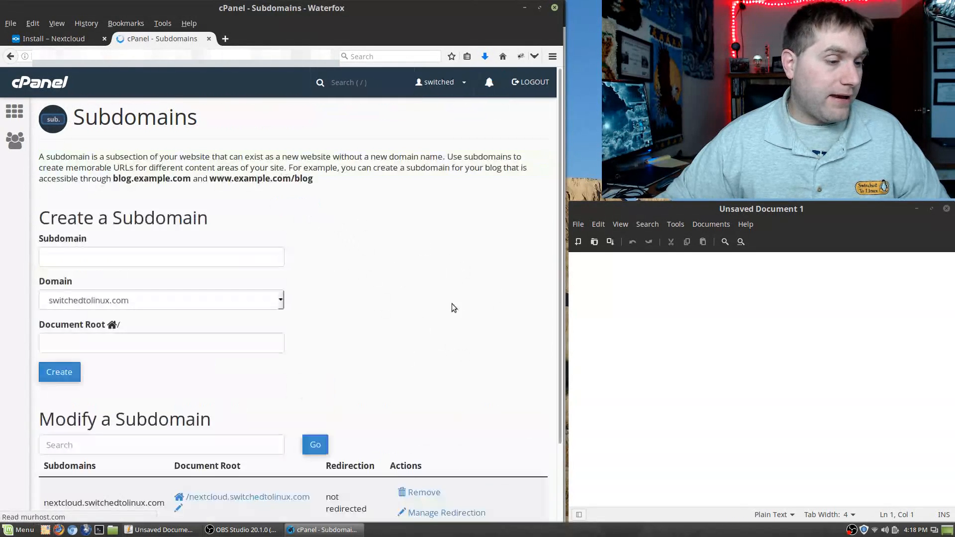
scroll(348, 261, down, 3)
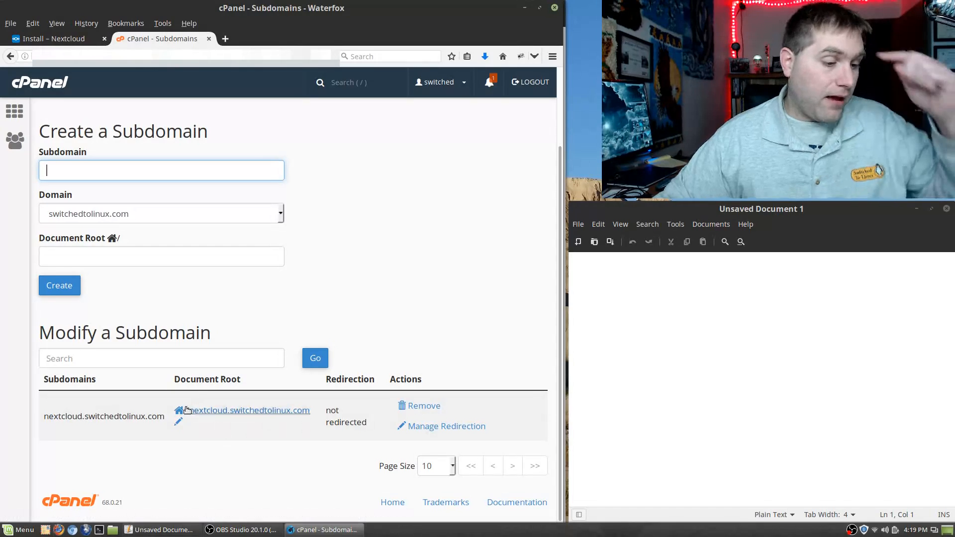
scroll(366, 255, up, 3)
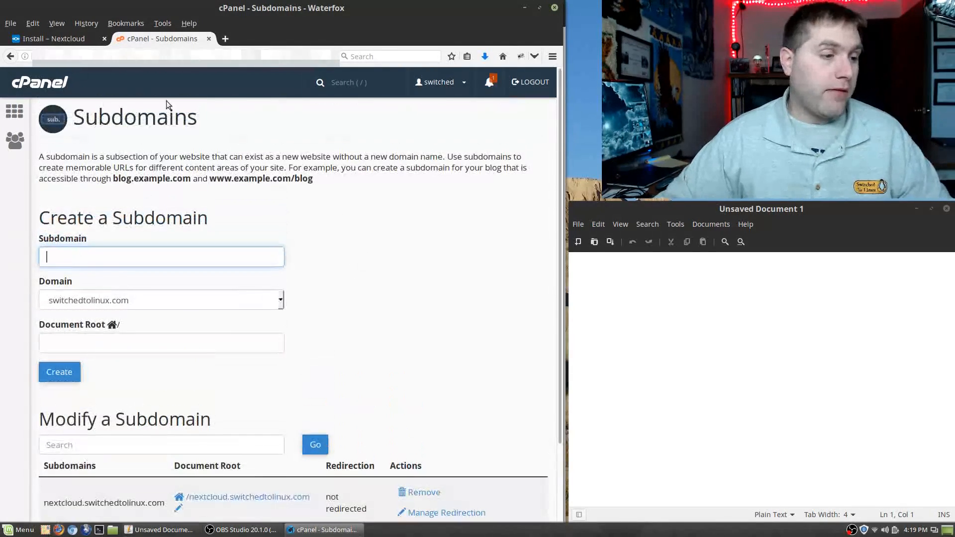
click(17, 112)
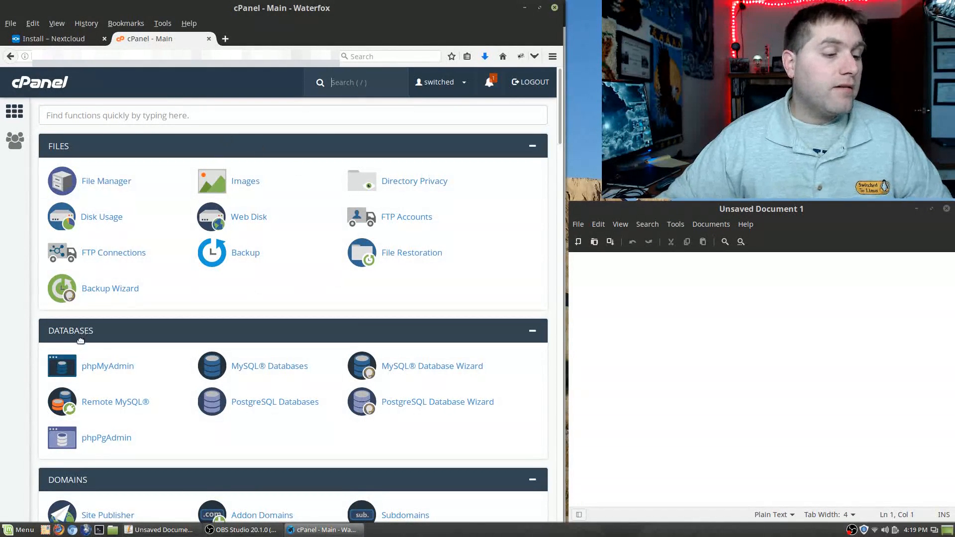
Step: In the MySQL Database Wizard, create database 'nextclo' (switched_nextclo), copying the name first
click(439, 367)
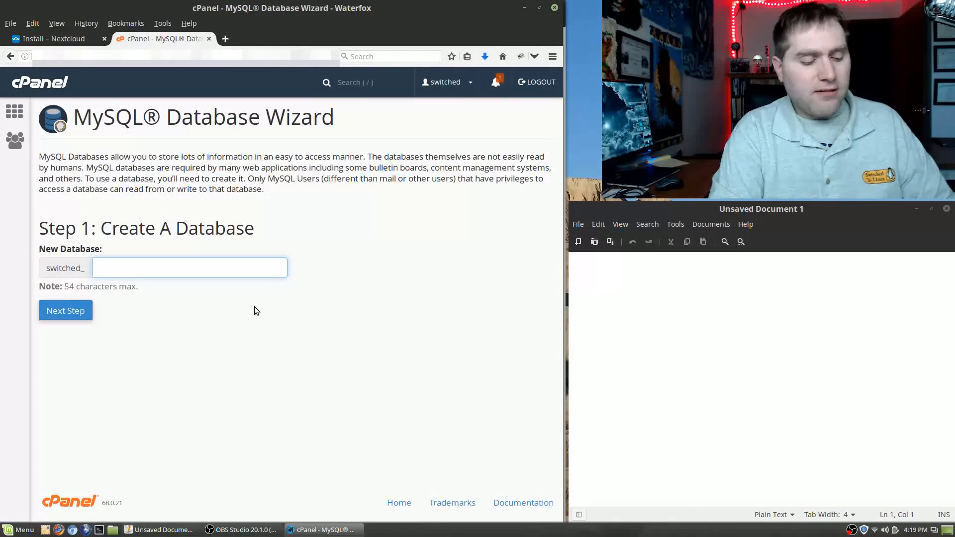
text(nextclo)
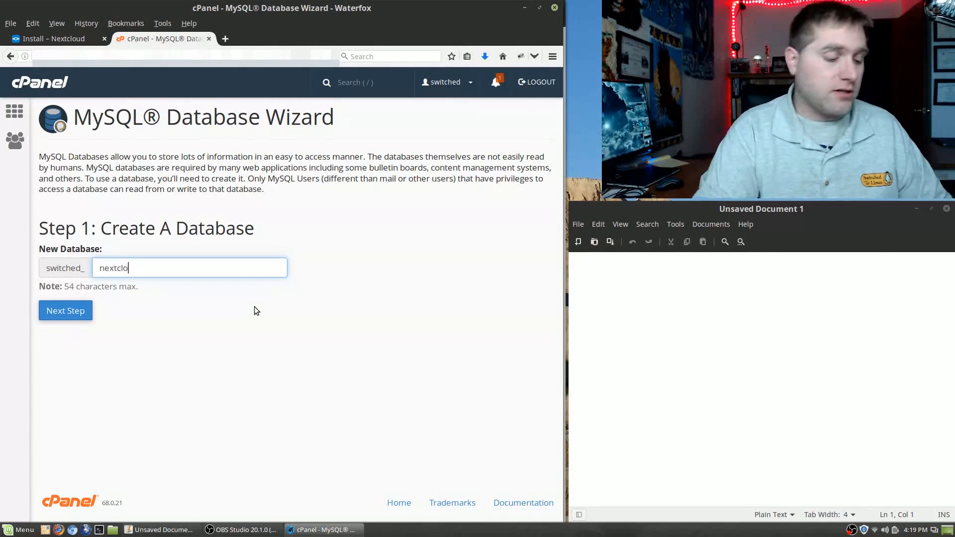
key(ctrl+a)
key(ctrl+c)
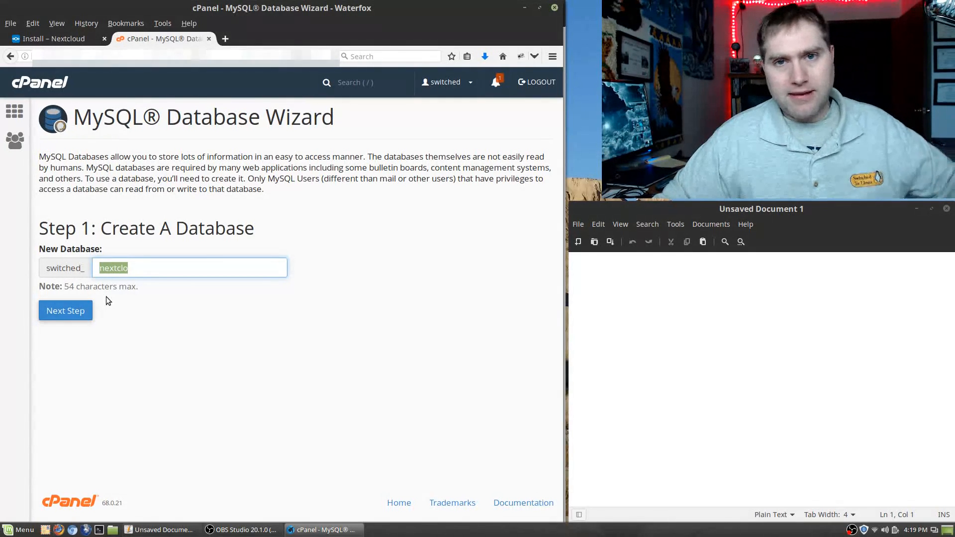
click(72, 311)
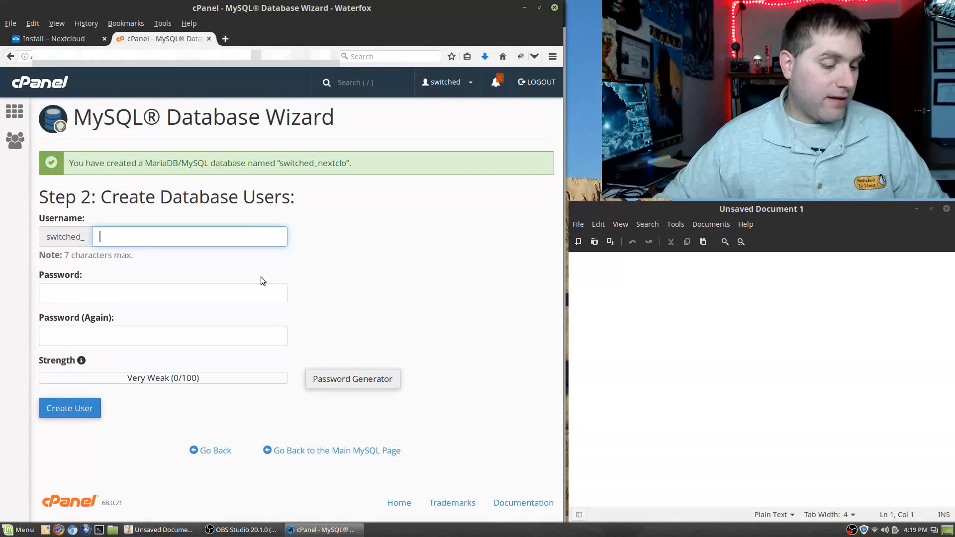
Step: Enter 'nextclo' as the database username and record the database and user names in the text editor
key(ctrl+v)
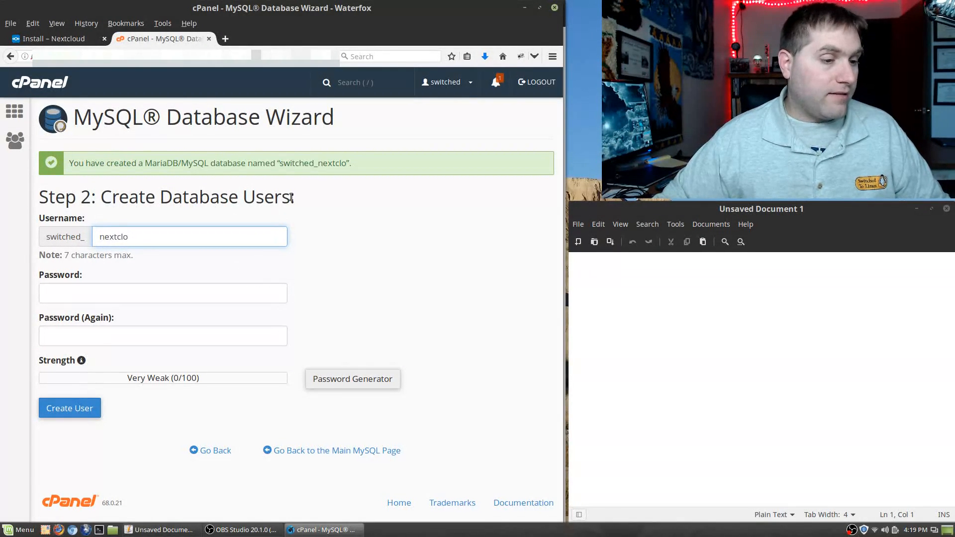
drag(279, 163, 345, 166)
key(ctrl+c)
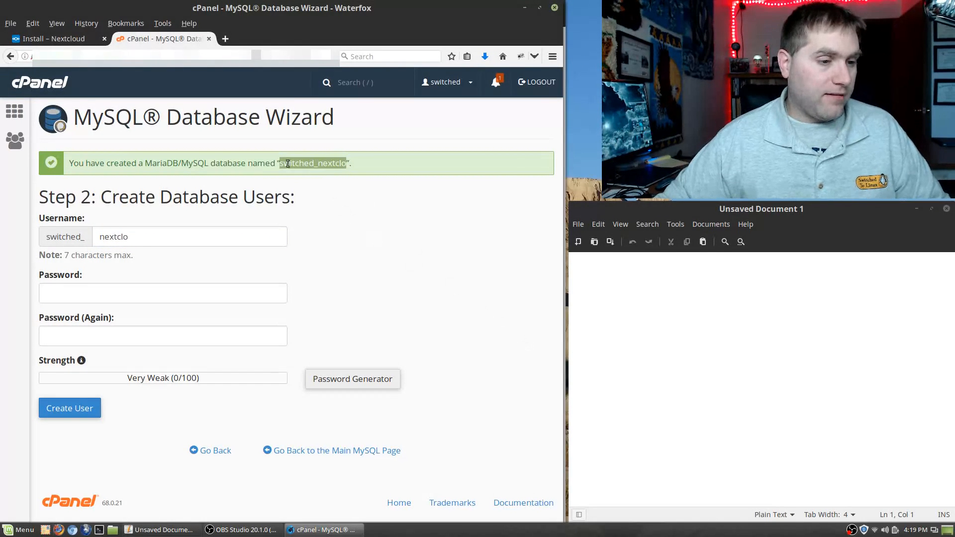
click(651, 363)
key(ctrl+v)
key(Return)
key(ctrl+v)
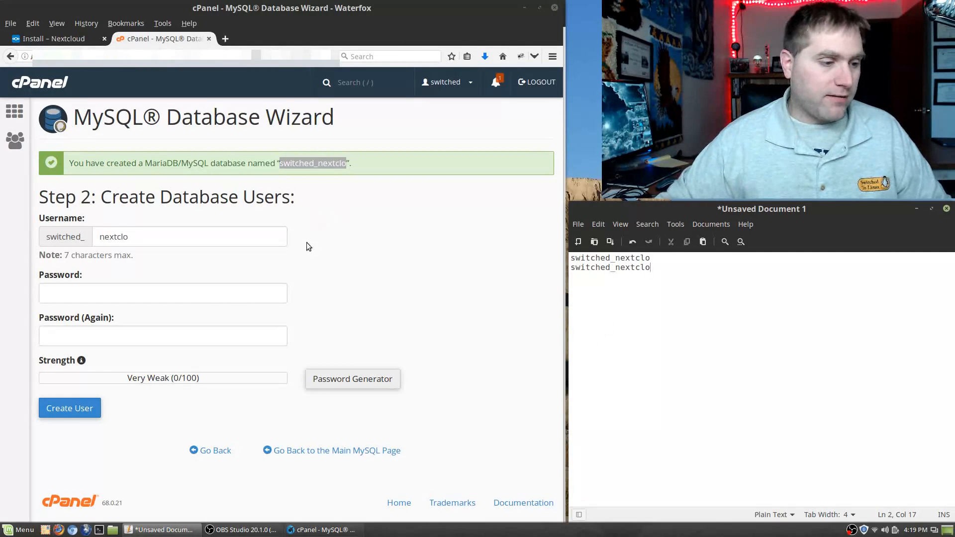
Step: Generate a strong password, save it in the notes, and create the database user with it
click(328, 377)
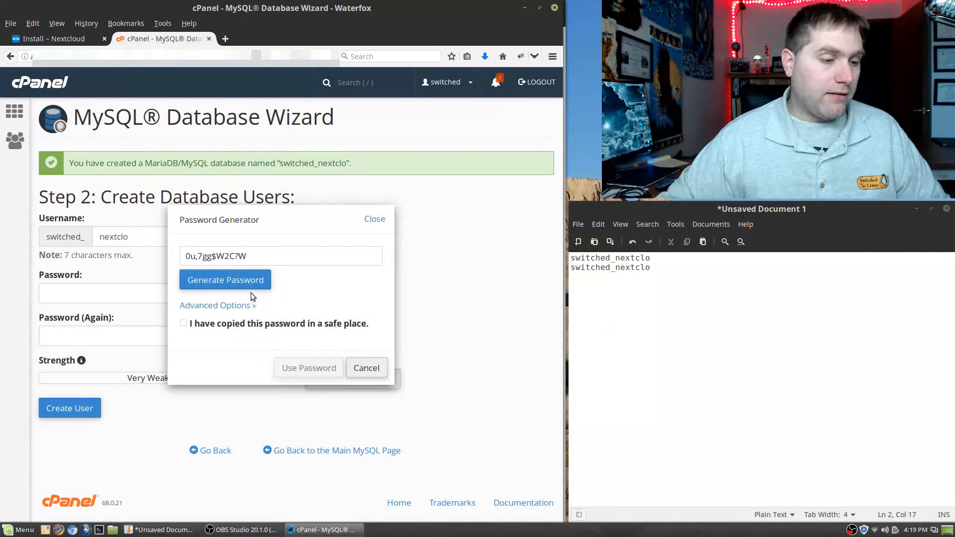
click(264, 264)
key(ctrl+c)
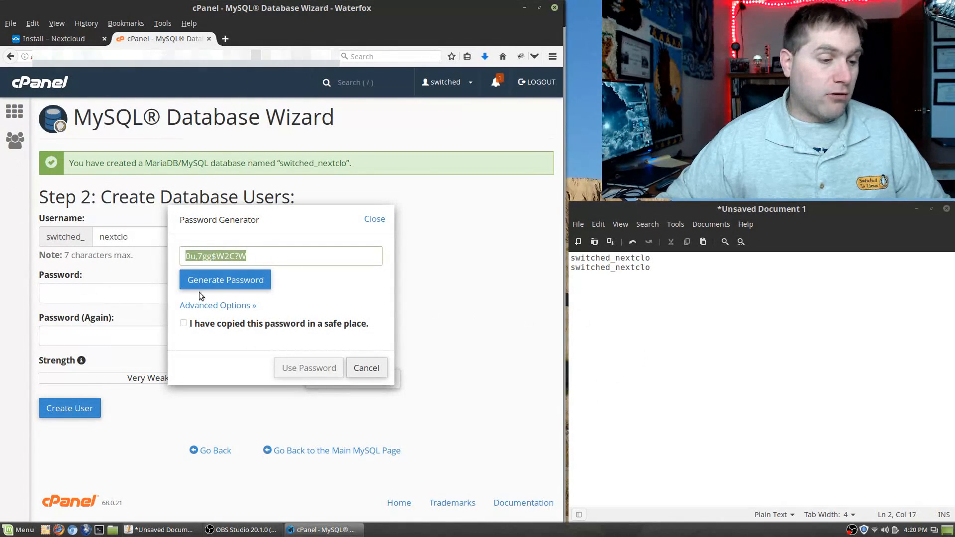
click(705, 362)
key(Return)
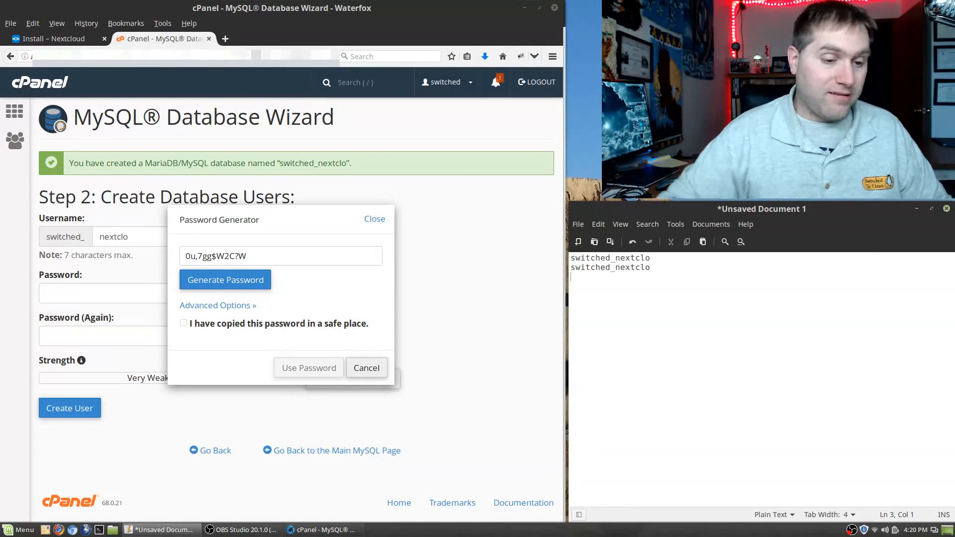
key(ctrl+v)
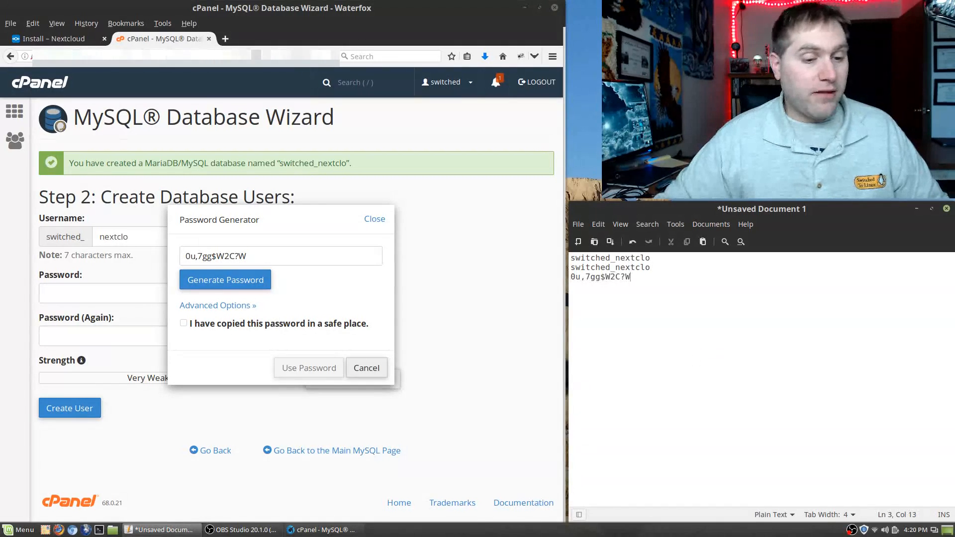
click(189, 324)
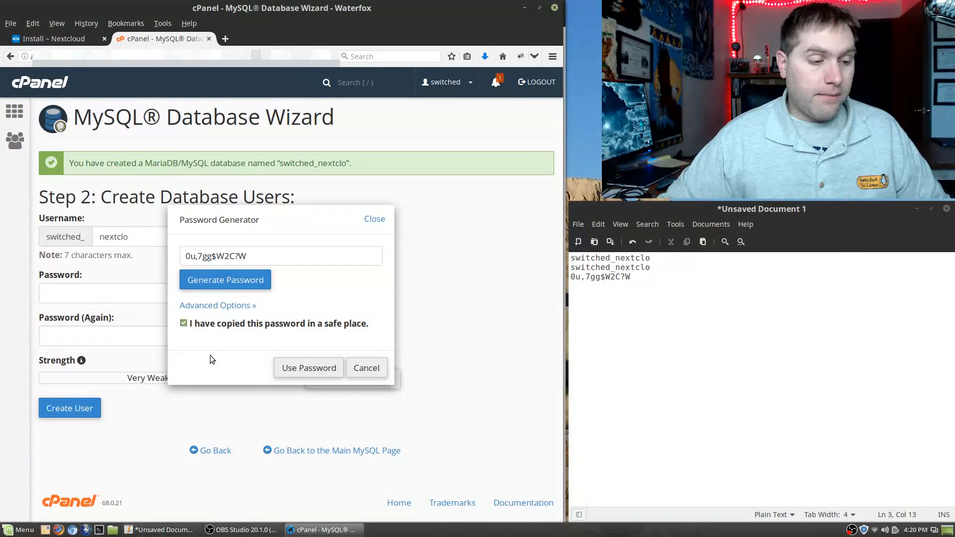
click(309, 368)
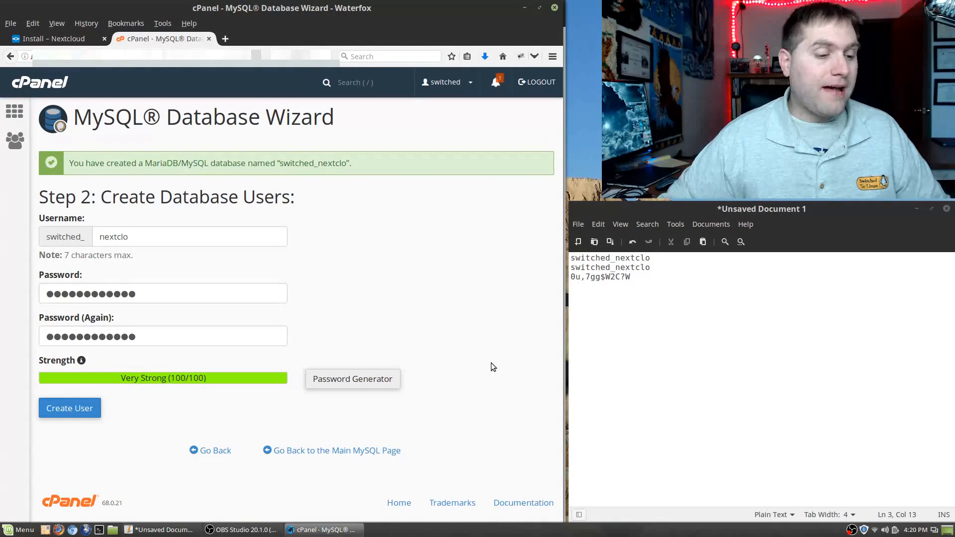
click(80, 406)
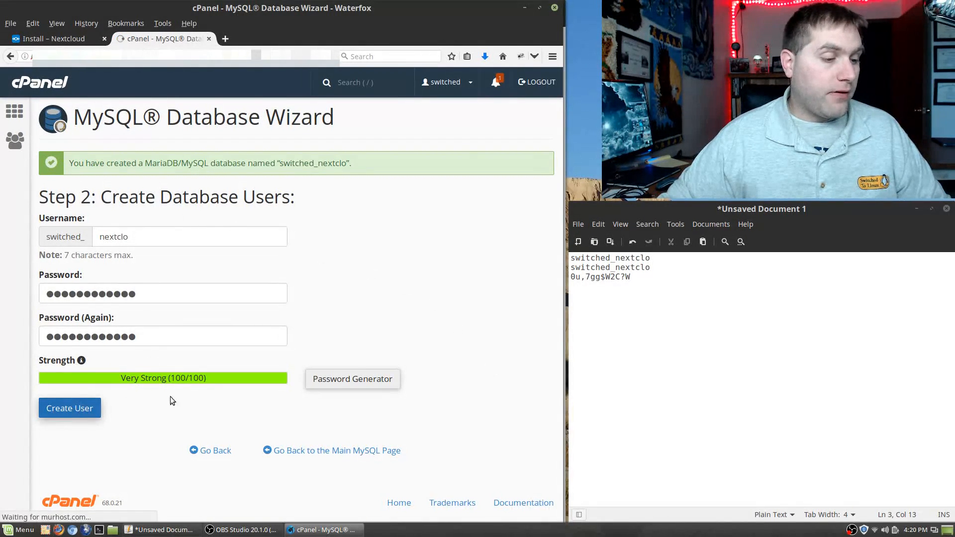
Step: Grant switched_nextclo ALL PRIVILEGES on the database and return to the cPanel main page
click(105, 259)
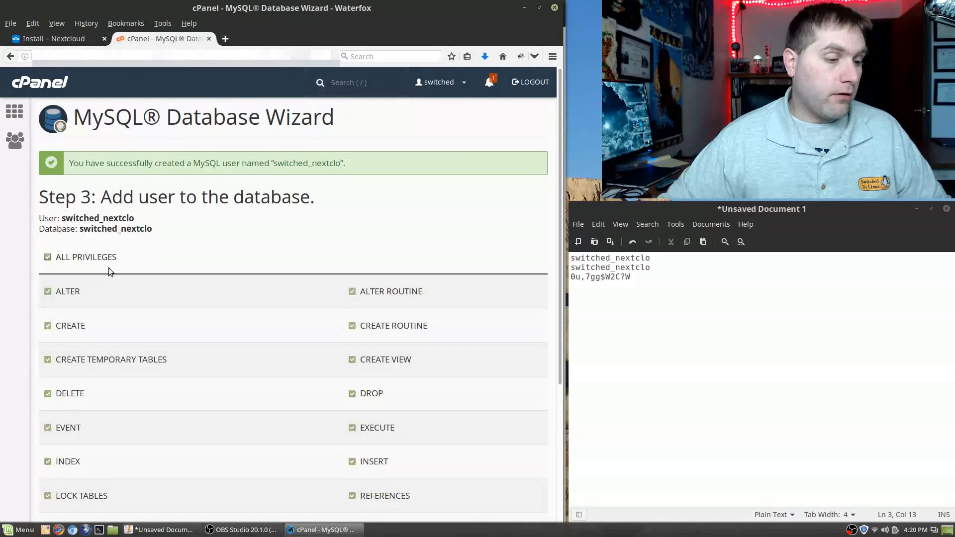
scroll(243, 309, down, 4)
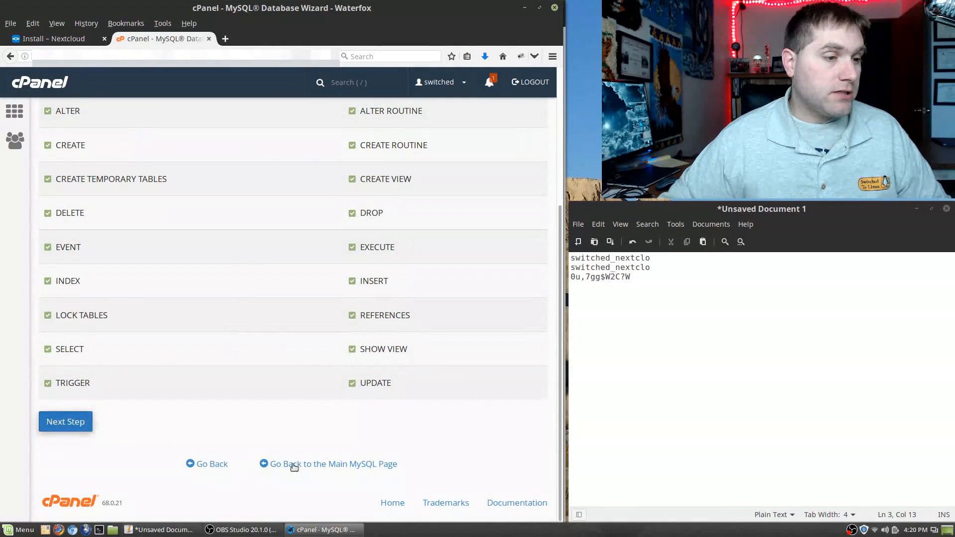
click(57, 419)
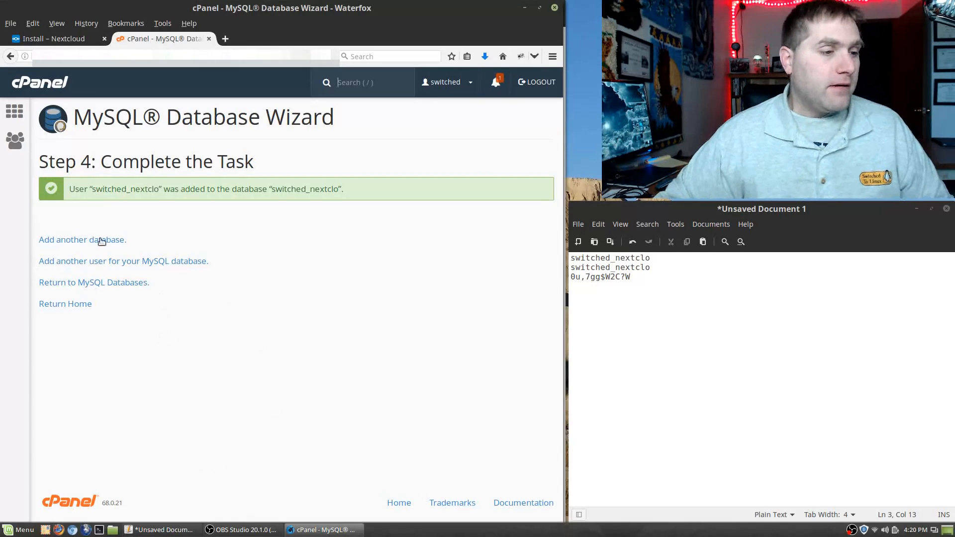
click(14, 114)
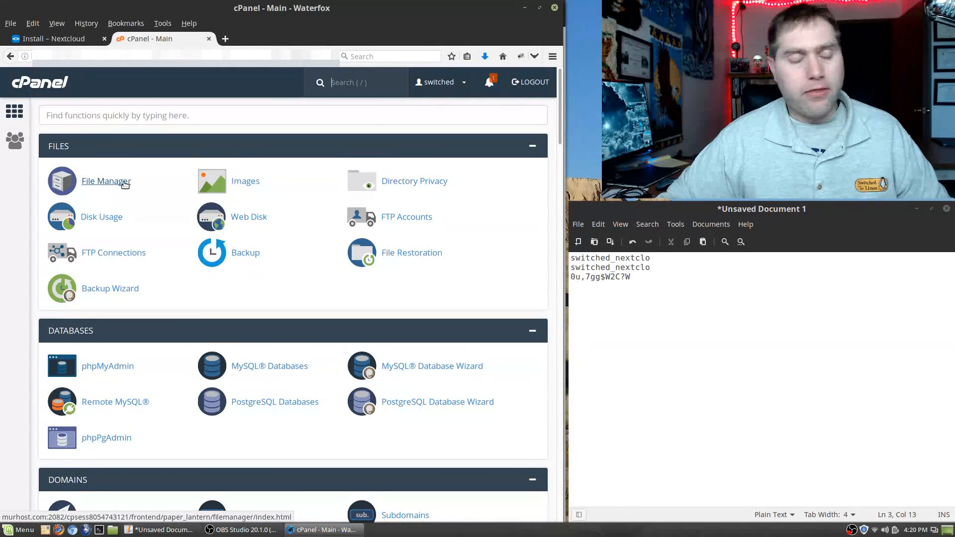
Step: Open the nextcloud.switchedtolinux.com folder in File Manager and go to its Upload page
click(124, 182)
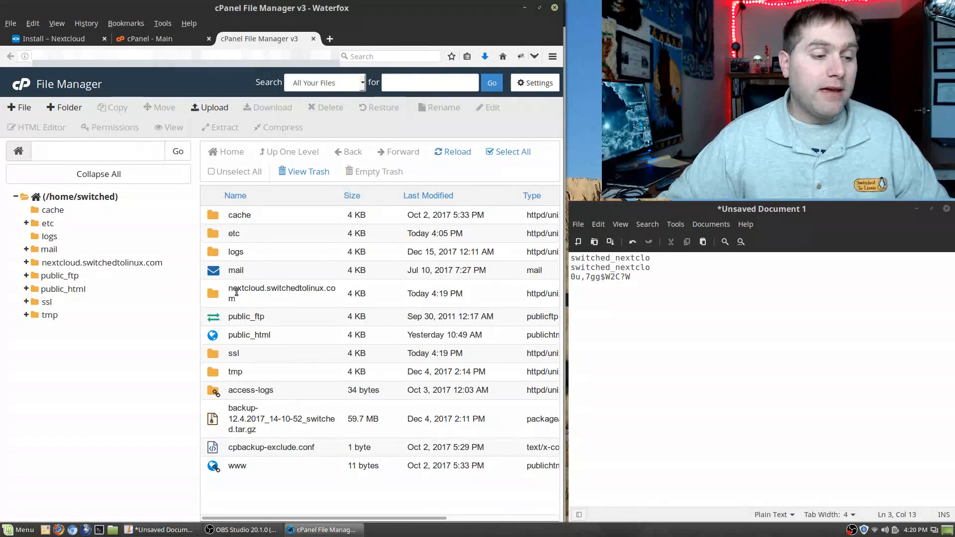
click(216, 298)
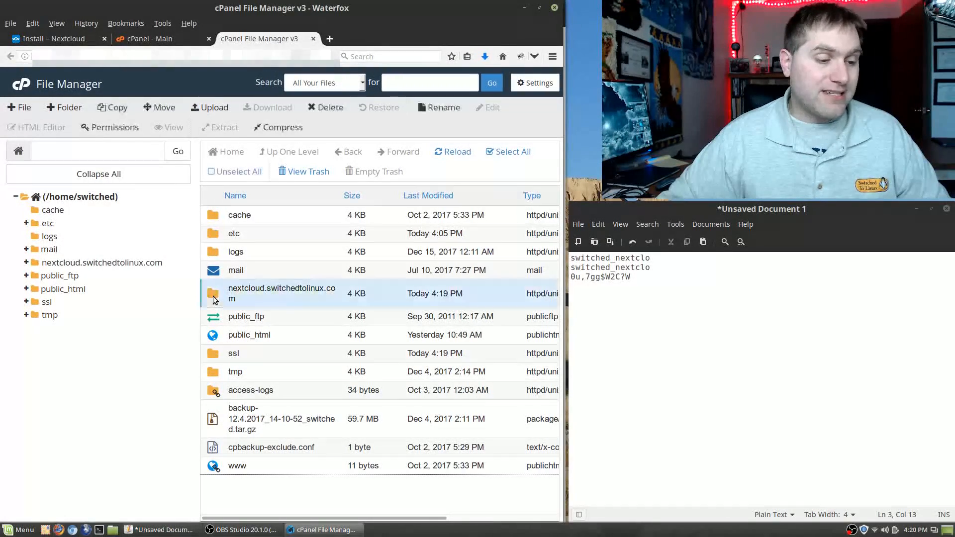
double_click(213, 297)
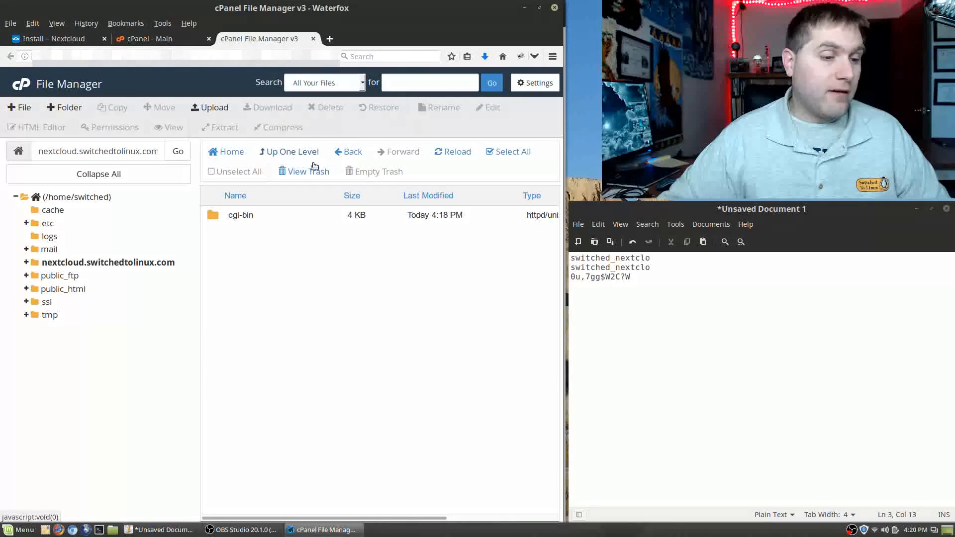
click(217, 108)
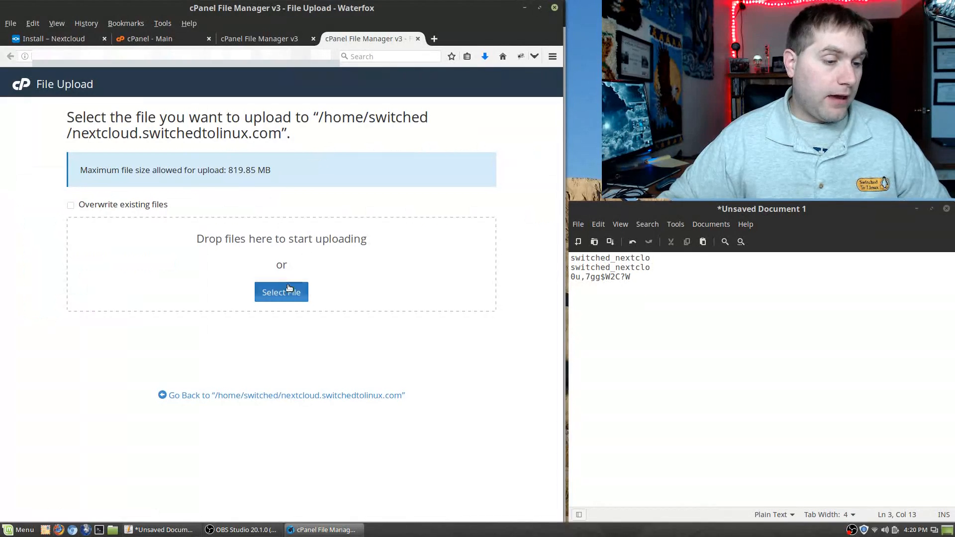
Step: Upload setup-nextcloud.php from the Desktop and return to the folder listing
click(281, 292)
scroll(125, 219, down, 5)
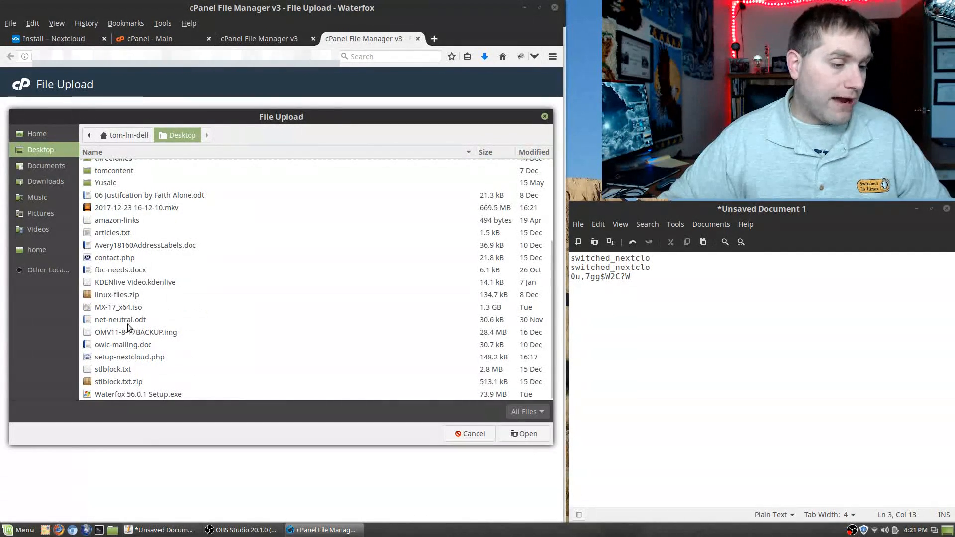
click(135, 358)
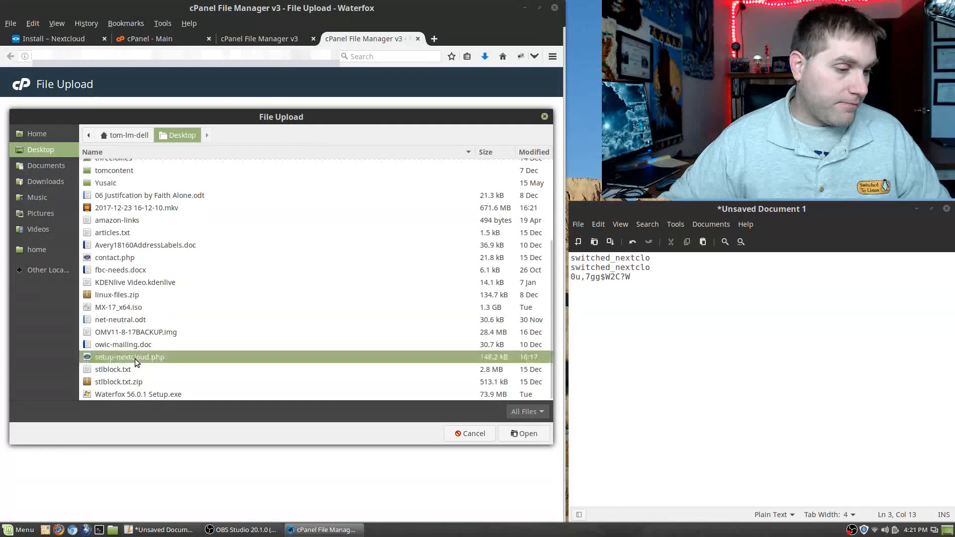
click(525, 431)
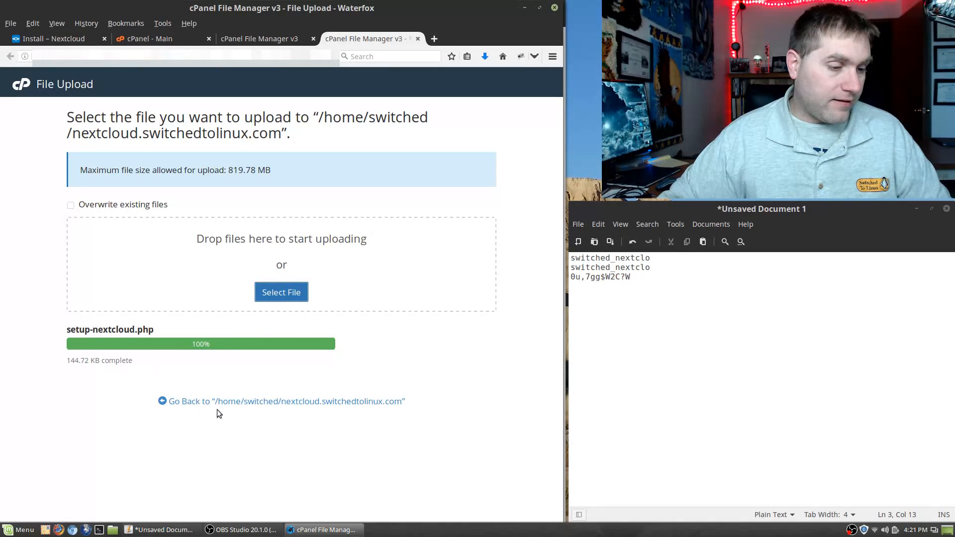
click(226, 401)
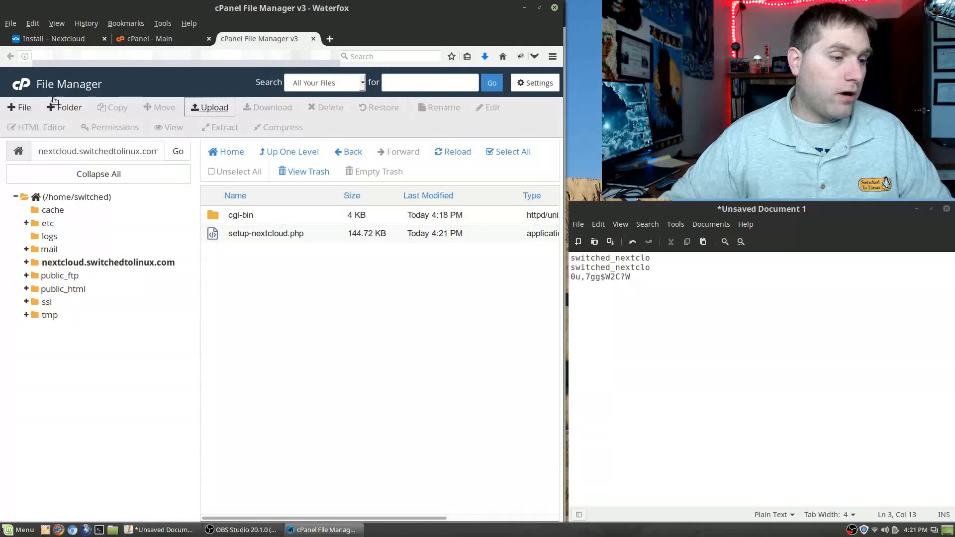
Step: Copy the folder path and load nextcloud.switchedtolinux.com in a new tab, getting 403 Forbidden
click(44, 151)
drag(44, 150, 149, 149)
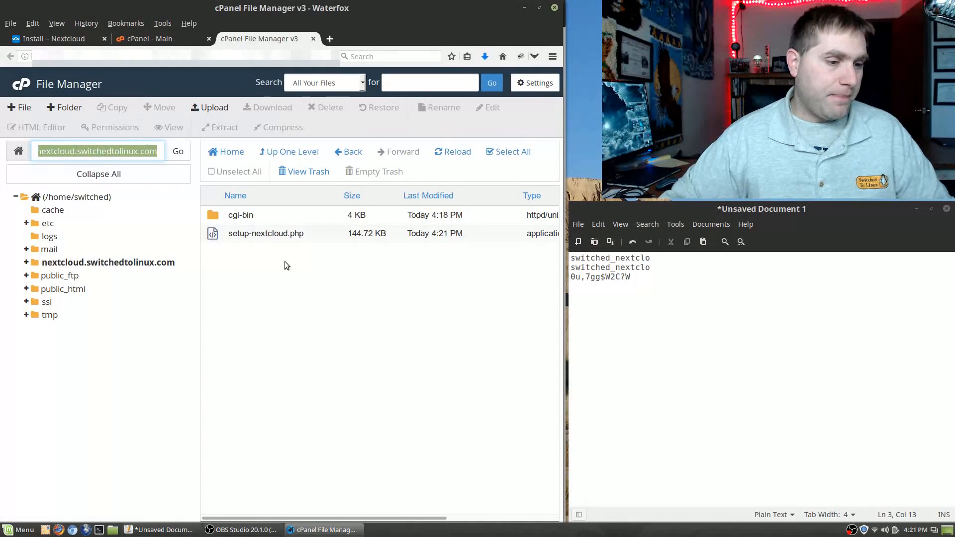
key(ctrl+t)
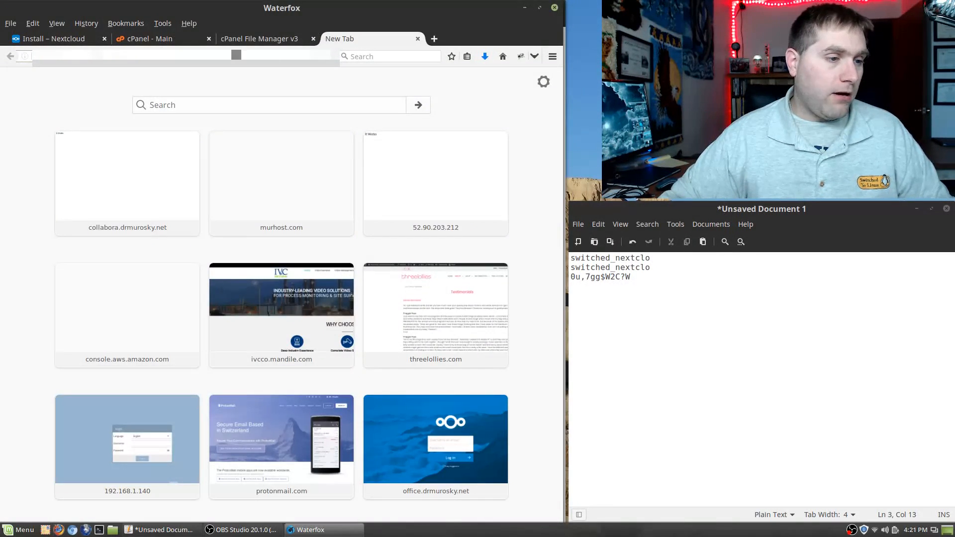
key(ctrl+v)
key(Return)
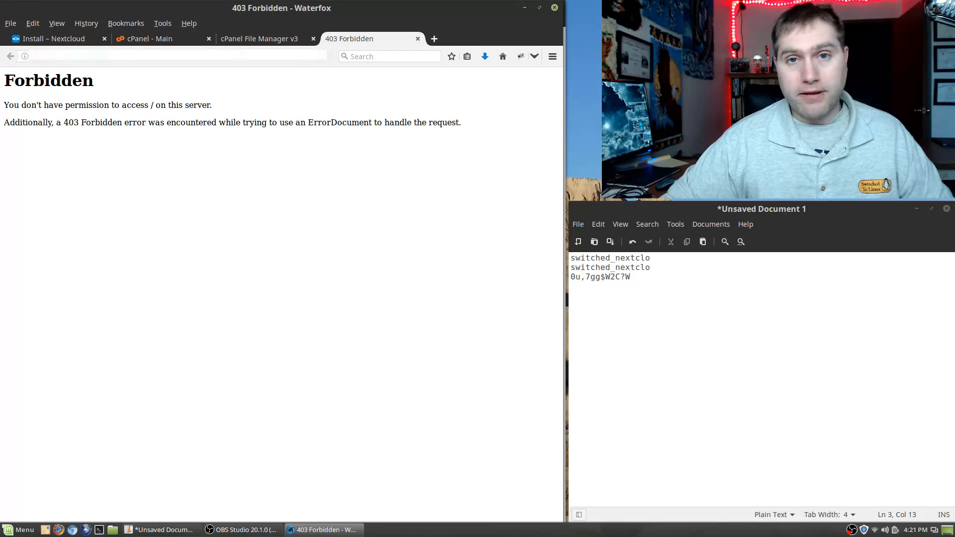
Step: Back in File Manager, select the setup-nextcloud.php file name, cancelling the rename
click(259, 38)
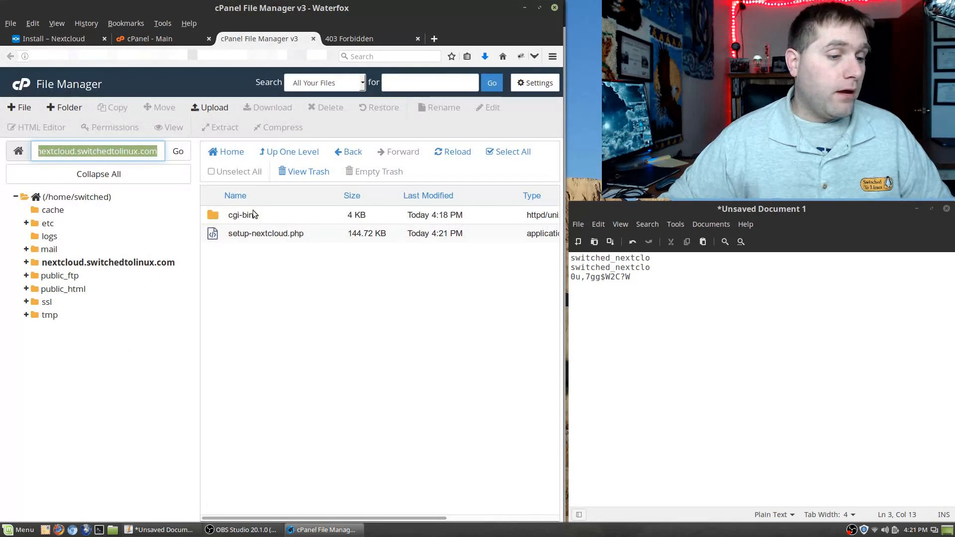
click(283, 234)
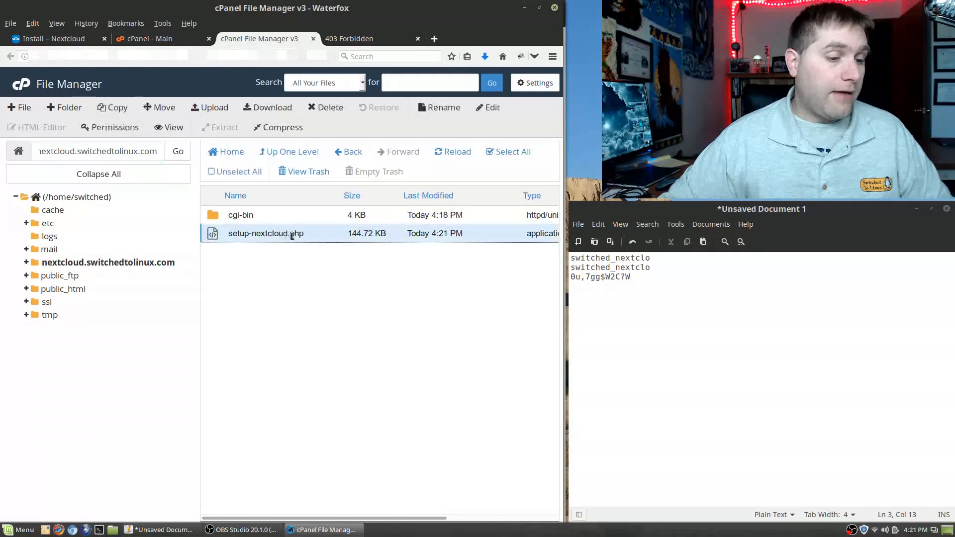
click(260, 232)
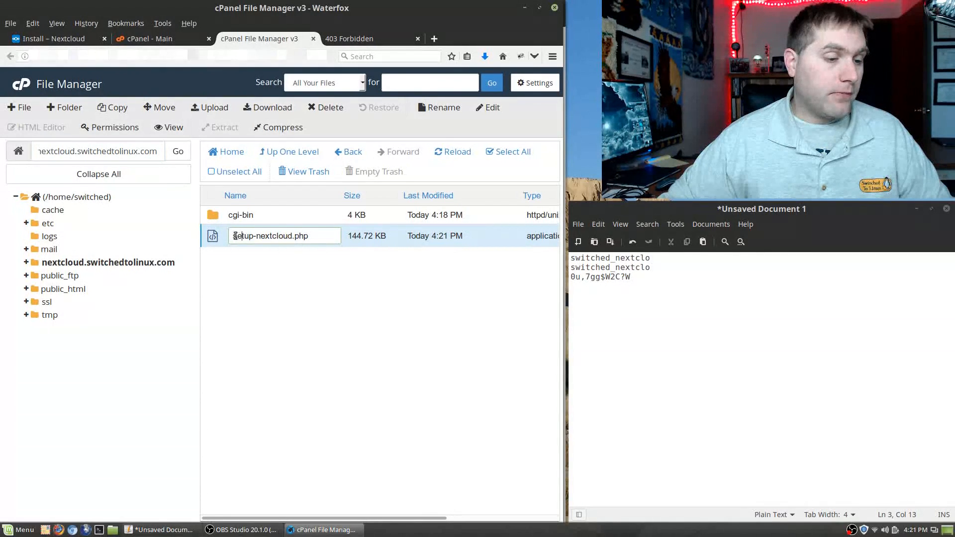
drag(234, 235, 357, 251)
key(ctrl+c)
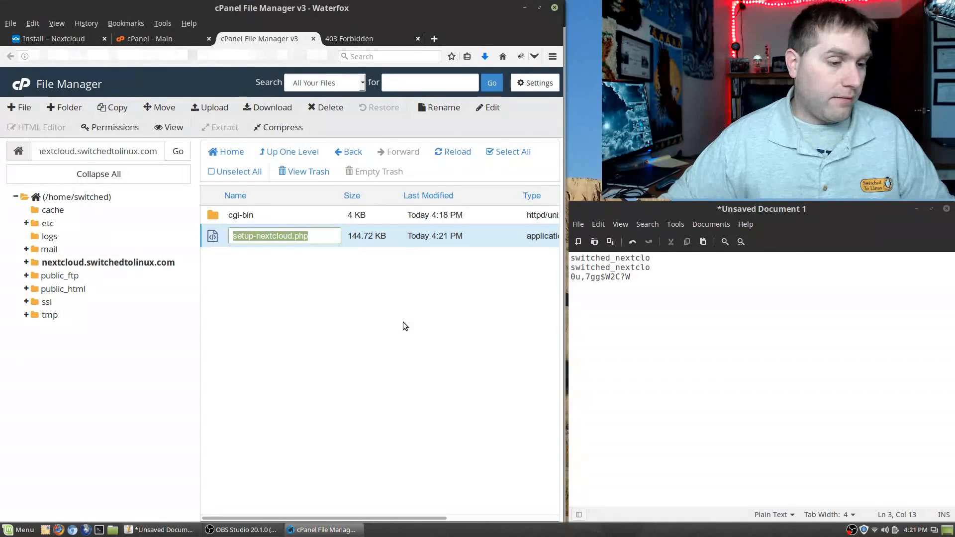
key(Escape)
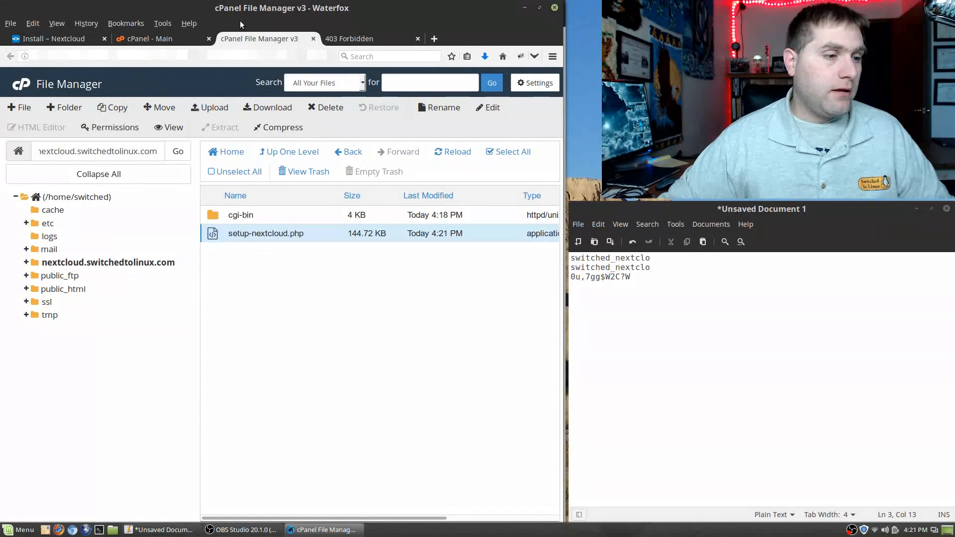
Step: On the 403 tab, change the address to nextcloud.switchedtolinux.com/setup-nextcloud.php
click(341, 41)
click(165, 58)
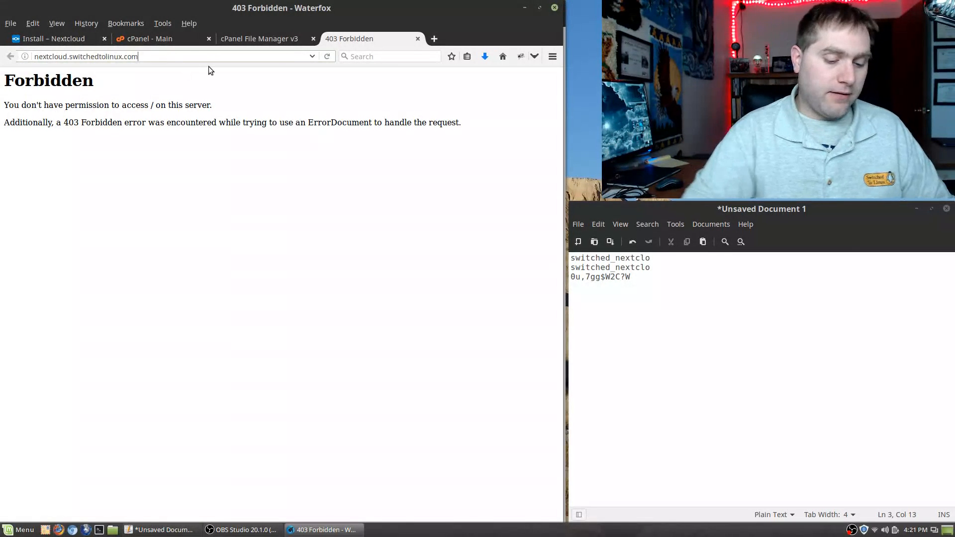
text(/)
key(ctrl+v)
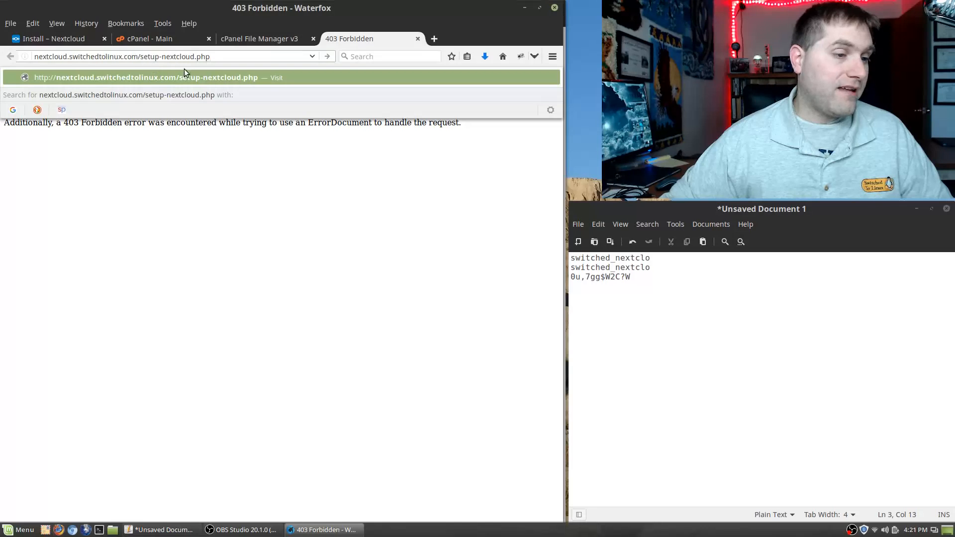
Step: Run setup-nextcloud.php and install Nextcloud into '.' (the subdomain root) instead of 'nextcloud'
key(Return)
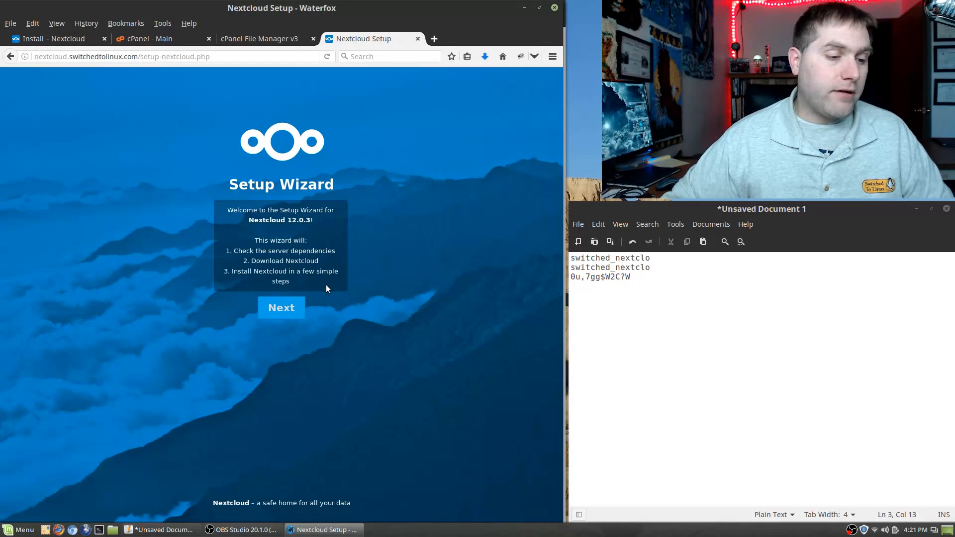
click(279, 307)
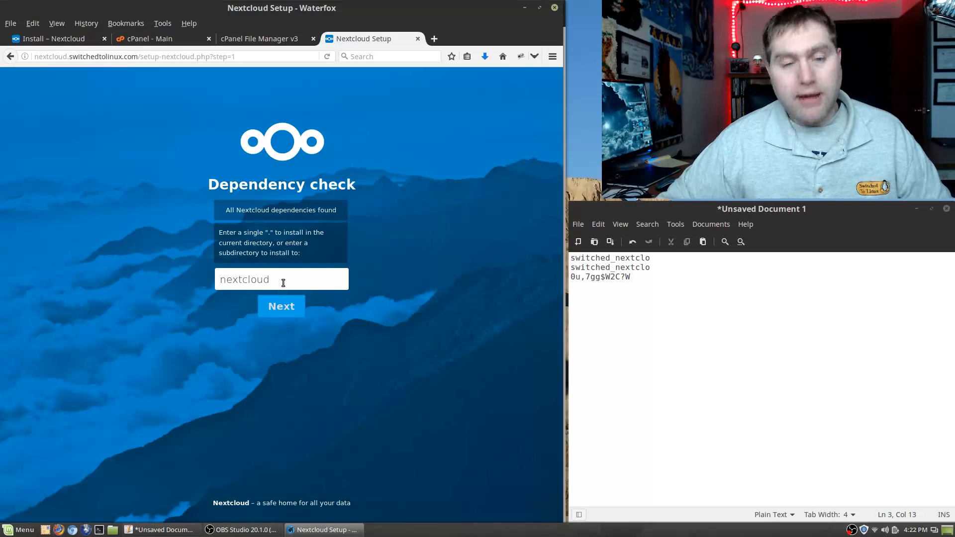
drag(283, 283, 212, 267)
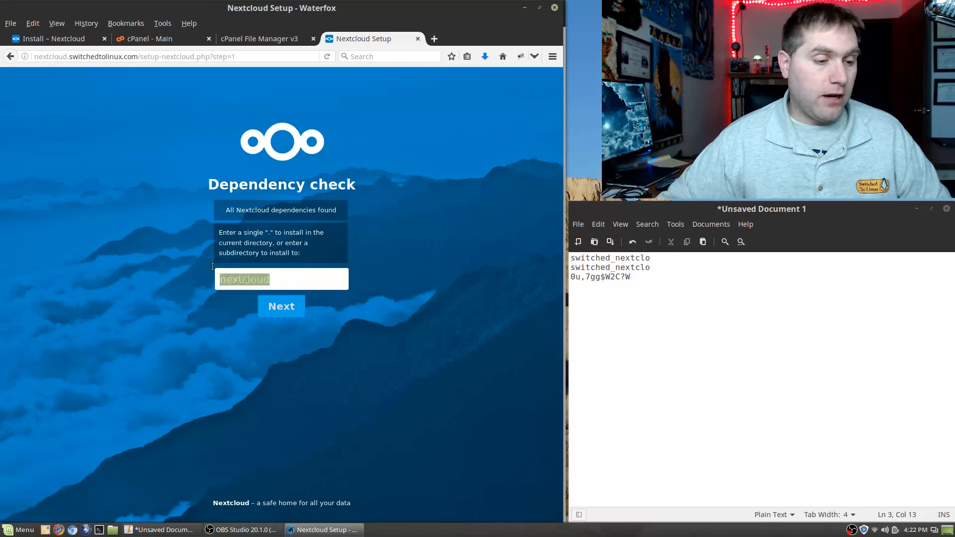
text(.)
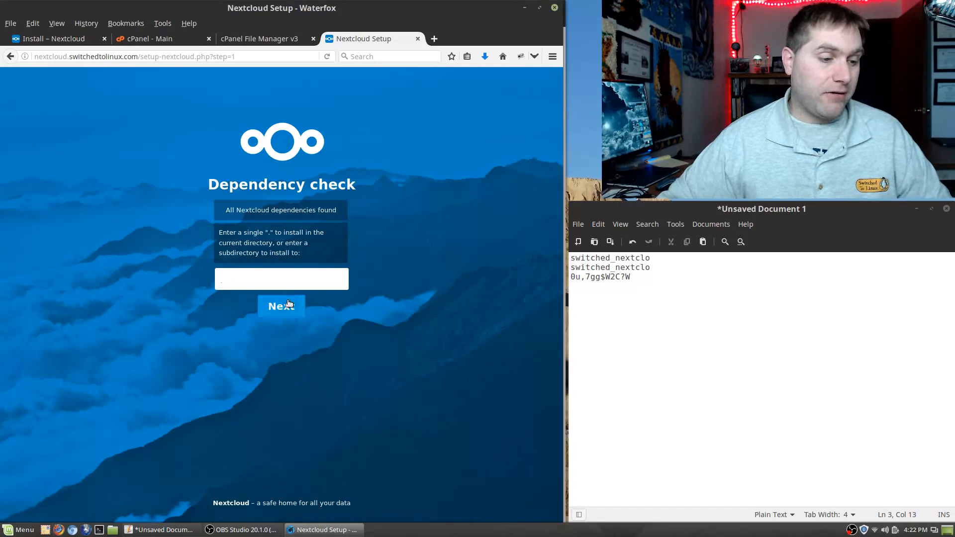
click(271, 305)
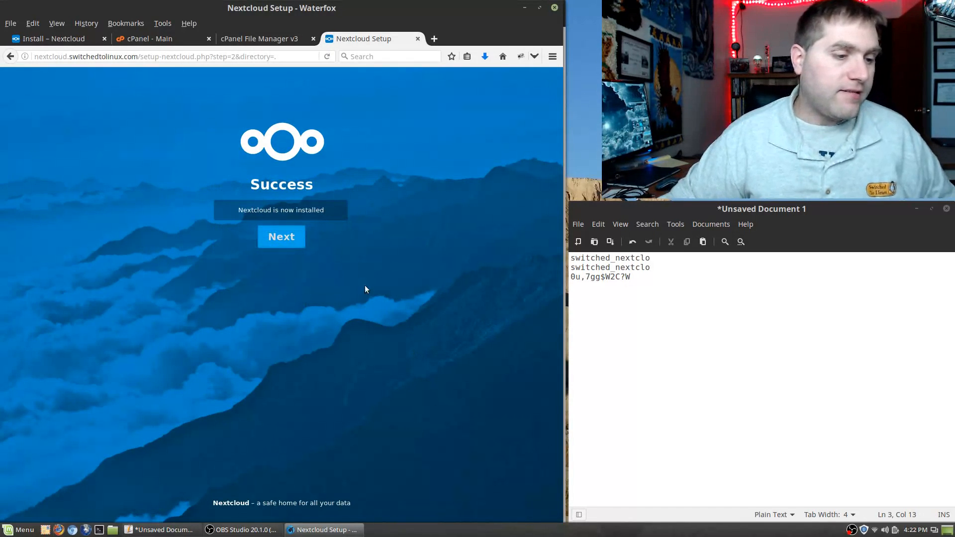
click(282, 235)
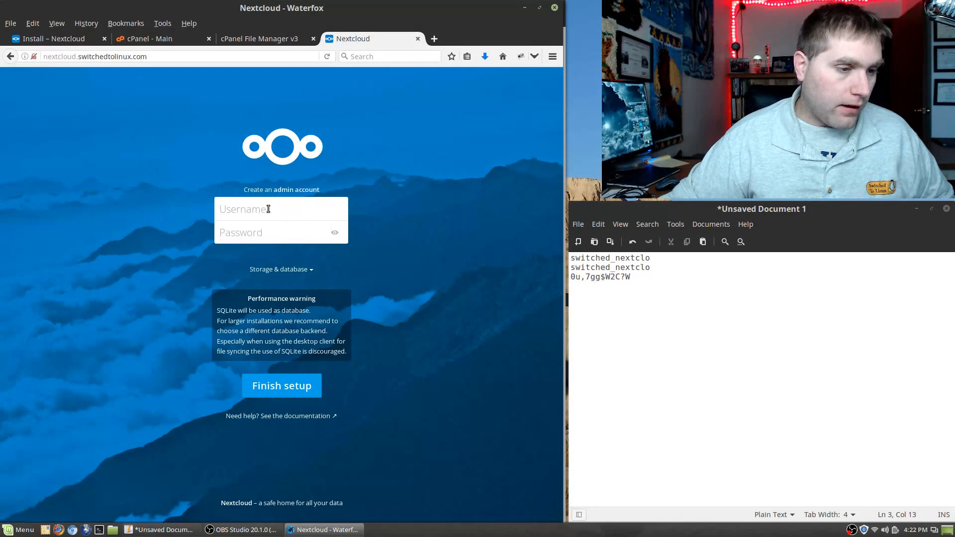
Step: Enter admin username 'admin' and an admin password in the setup form
click(306, 270)
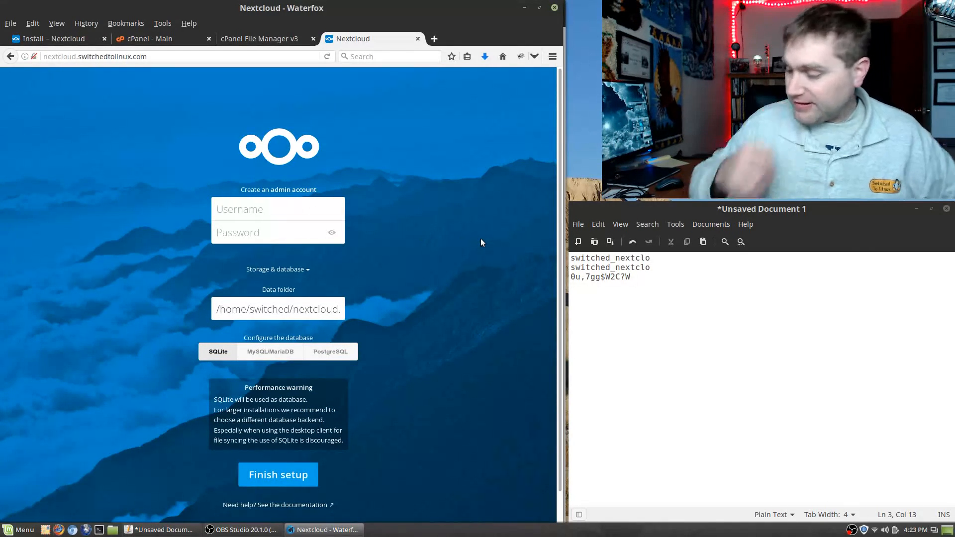
text(admin)
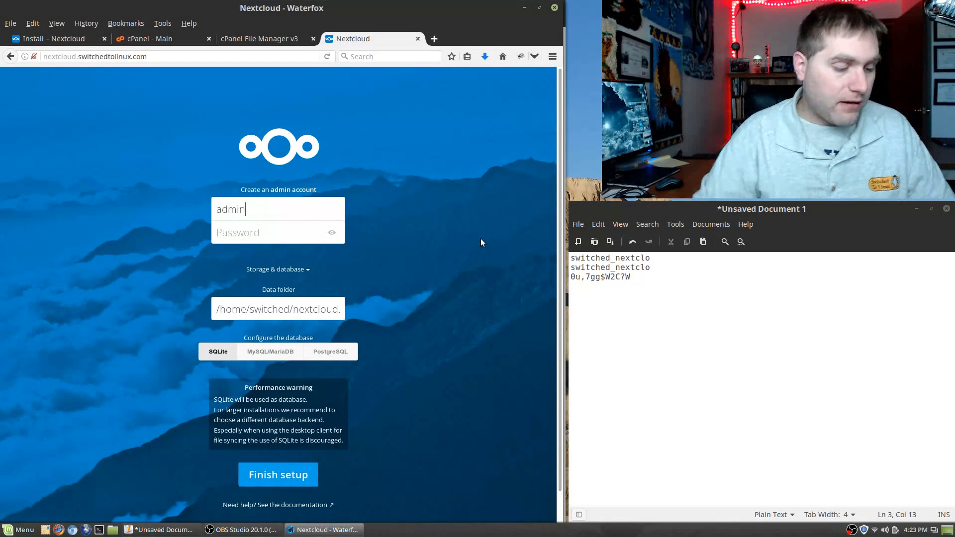
key(Tab)
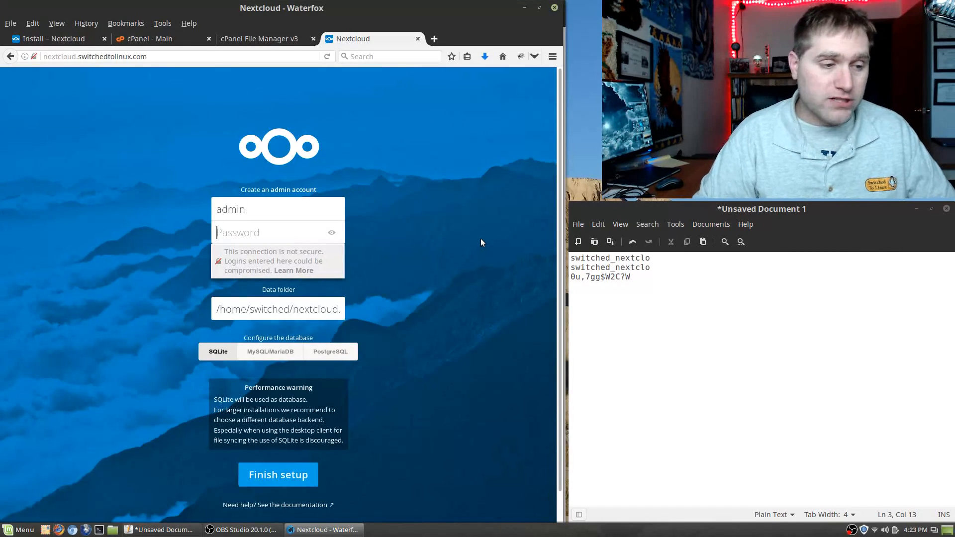
text(pass)
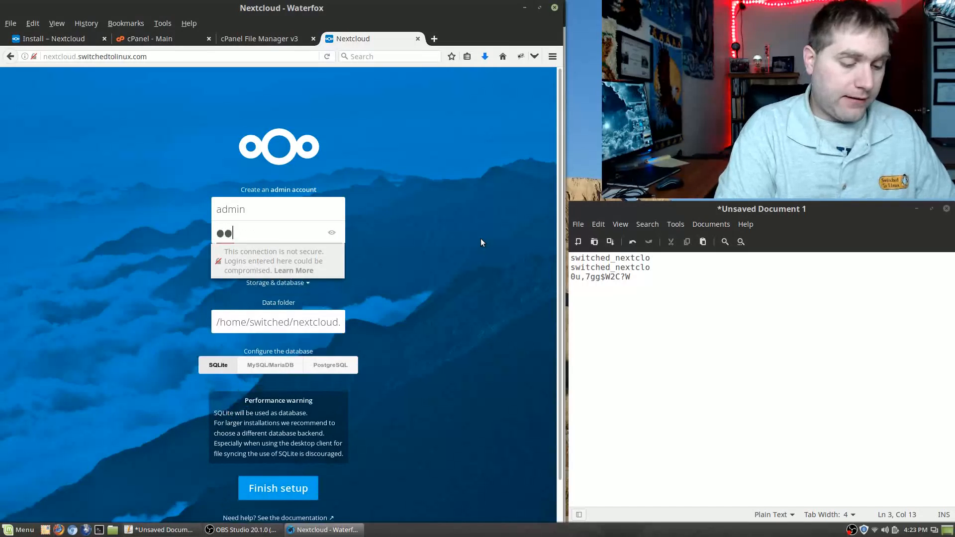
text(●●●●●)
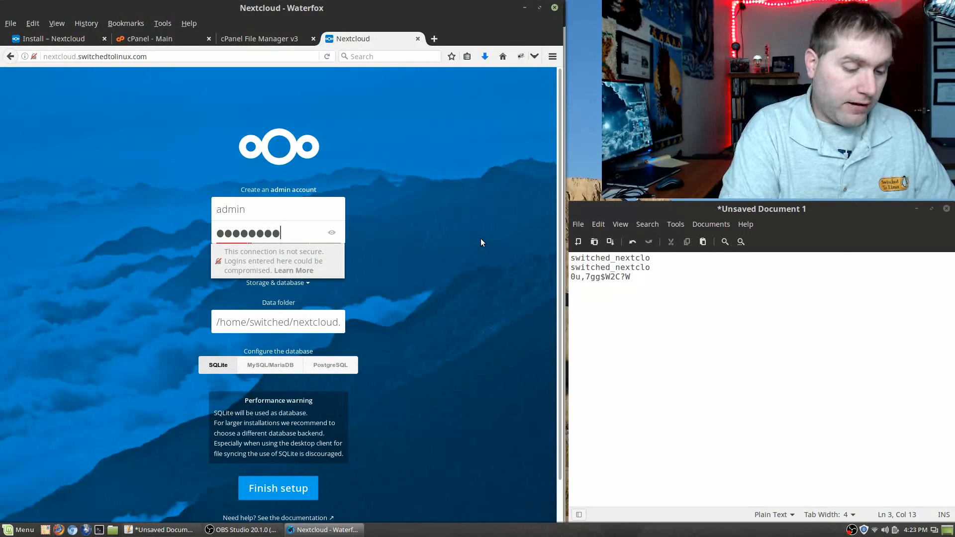
key(ctrl+a)
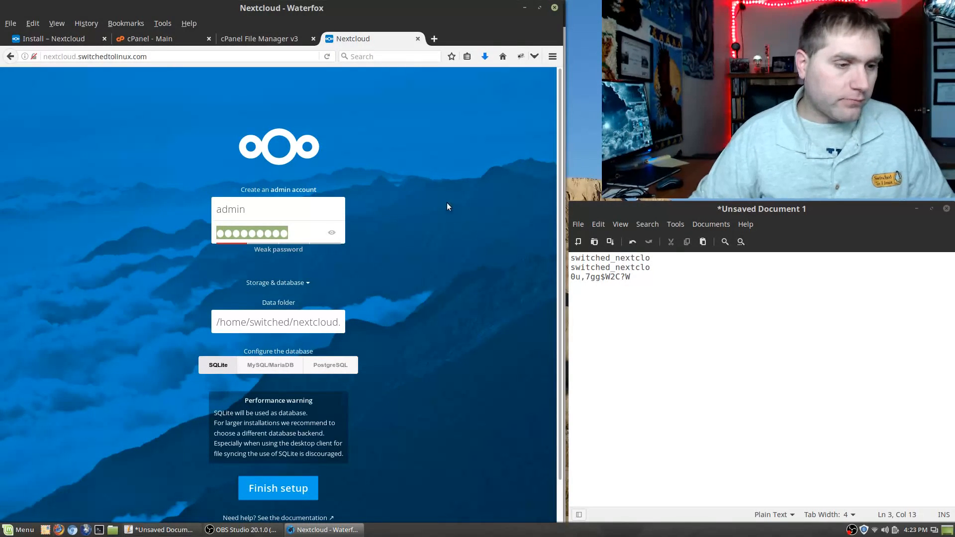
Step: In gedit, note the admin username 'admin' and the database name 'nnextcloud'
click(653, 352)
key(Return)
key(Return)
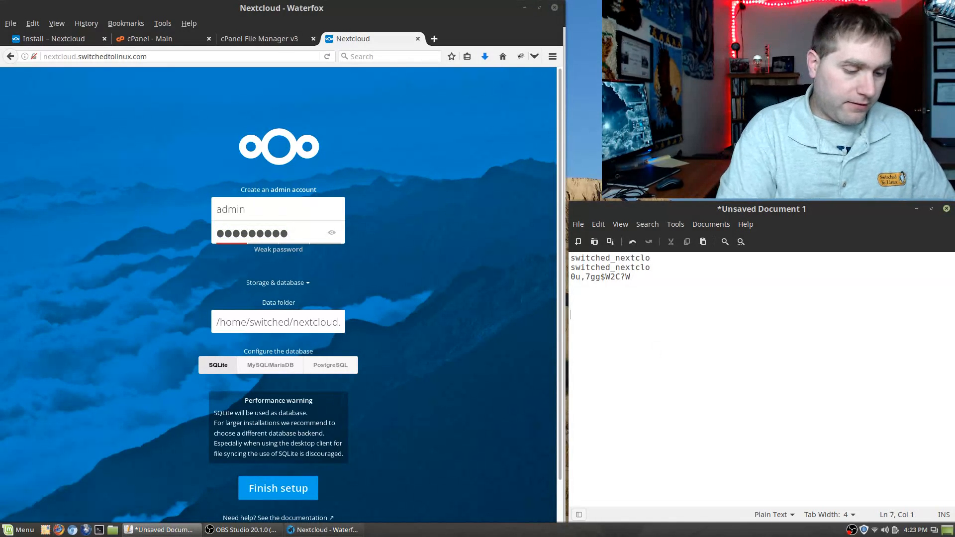
text(admin)
key(Return)
key(ctrl+v)
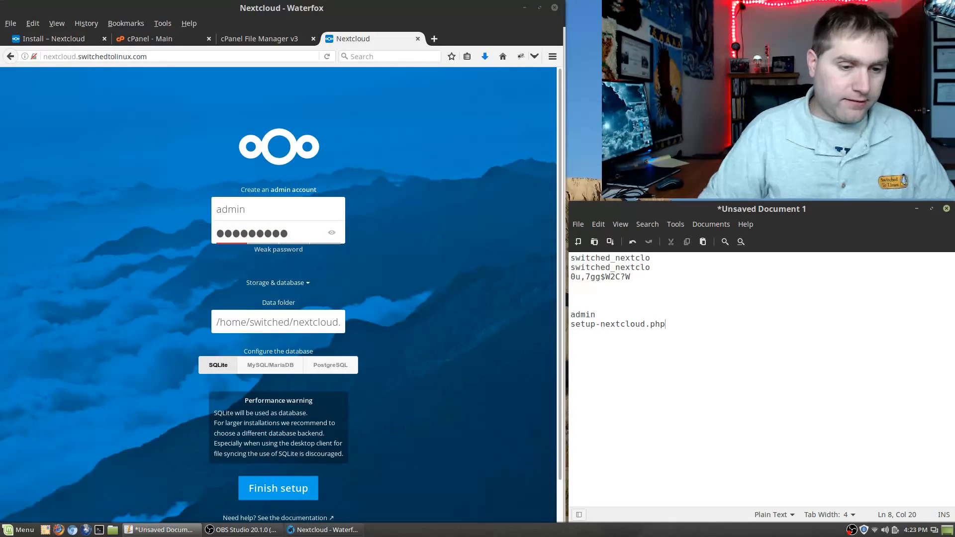
key(BackSpace)
key(BackSpace)
key(BackSpace)
key(BackSpace)
key(BackSpace)
key(BackSpace)
key(BackSpace)
key(BackSpace)
key(BackSpace)
key(BackSpace)
key(BackSpace)
key(BackSpace)
key(BackSpace)
key(BackSpace)
key(BackSpace)
key(BackSpace)
key(BackSpace)
key(BackSpace)
key(BackSpace)
key(BackSpace)
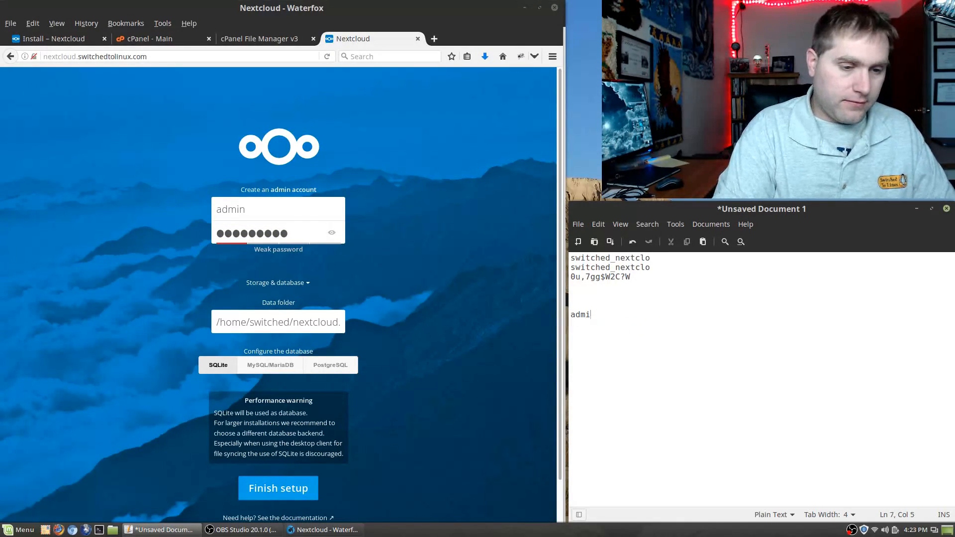
text(nnextcloud)
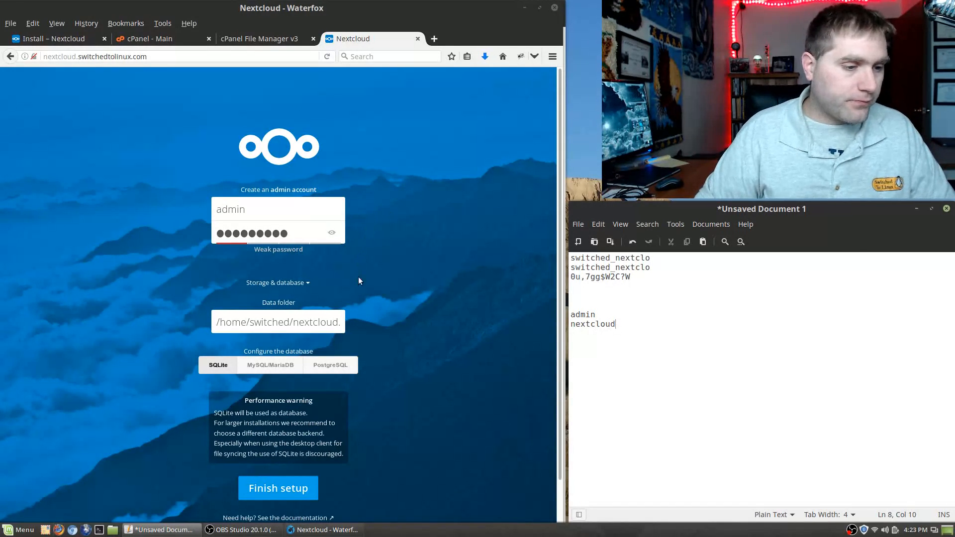
scroll(328, 351, down, 1)
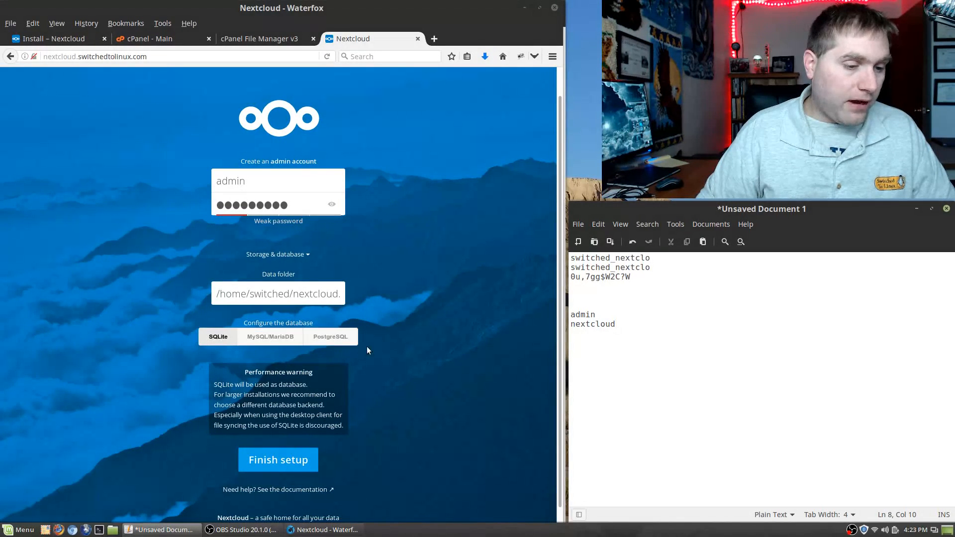
Step: Choose MySQL/MariaDB and paste the database user name from the notes into Database user
click(283, 337)
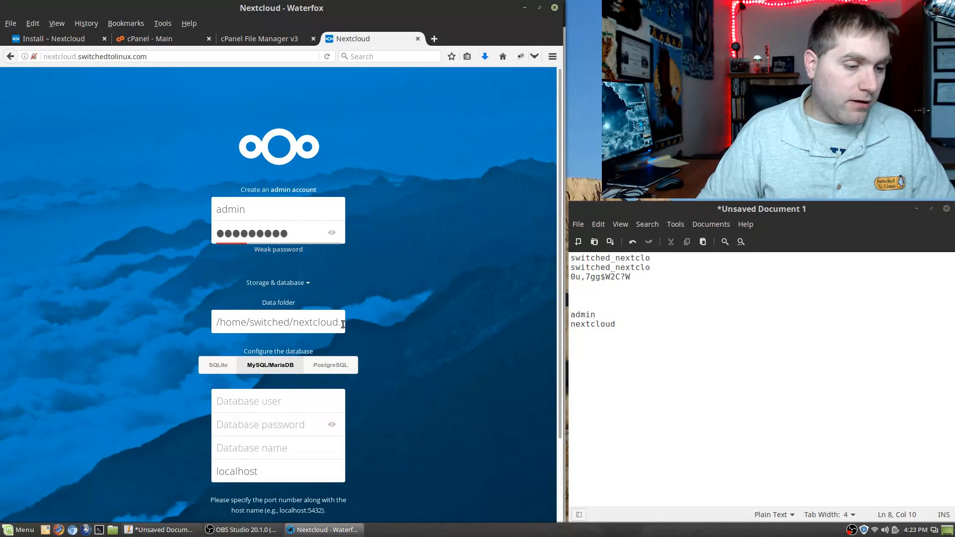
scroll(279, 366, down, 1)
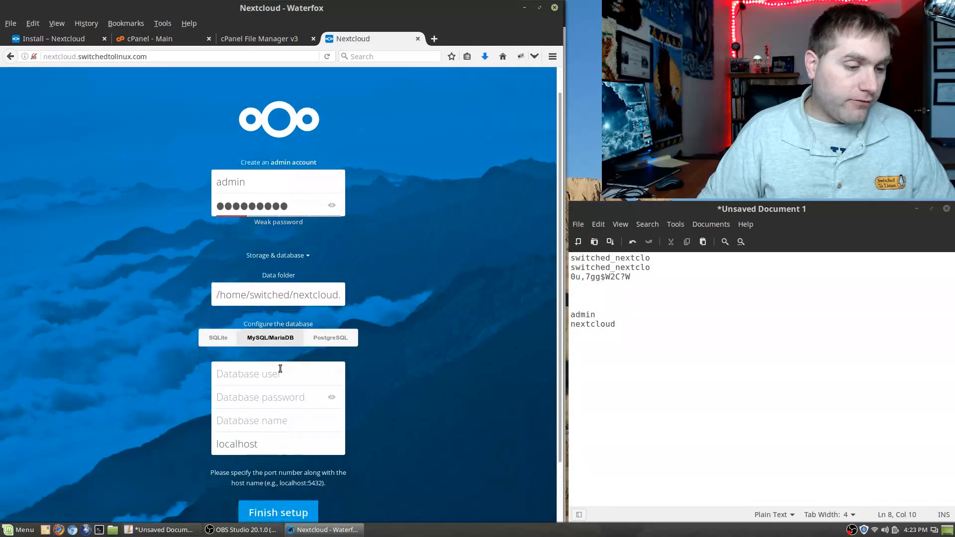
drag(664, 258, 571, 258)
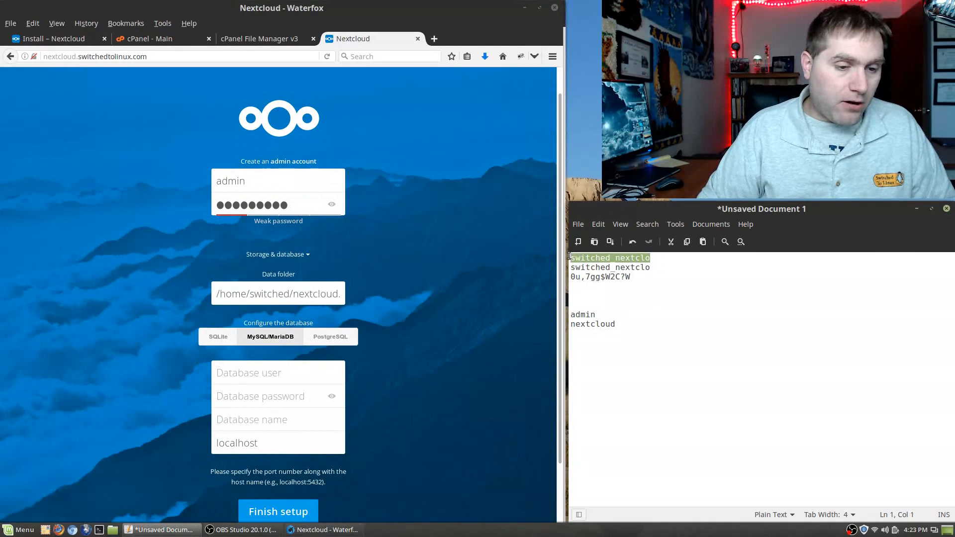
key(ctrl+c)
click(290, 377)
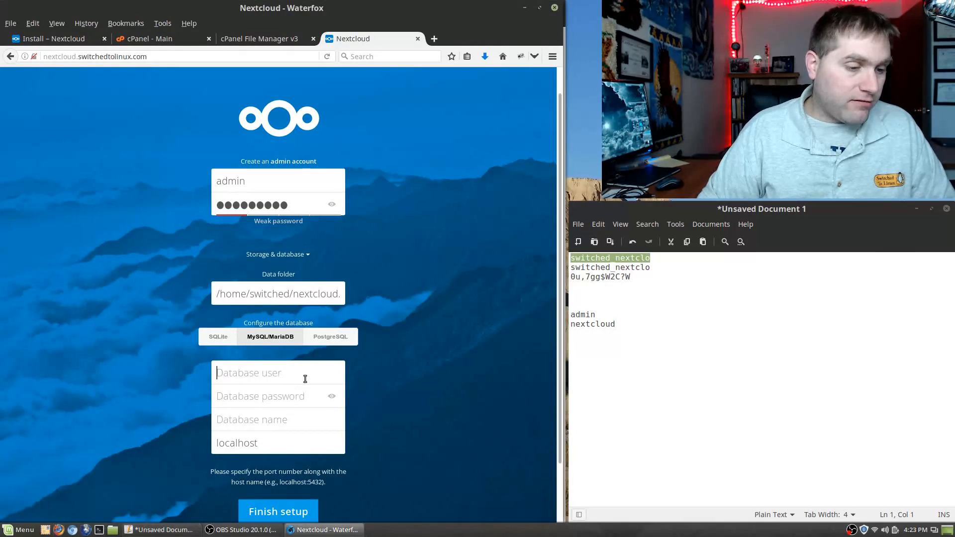
key(ctrl+v)
click(297, 396)
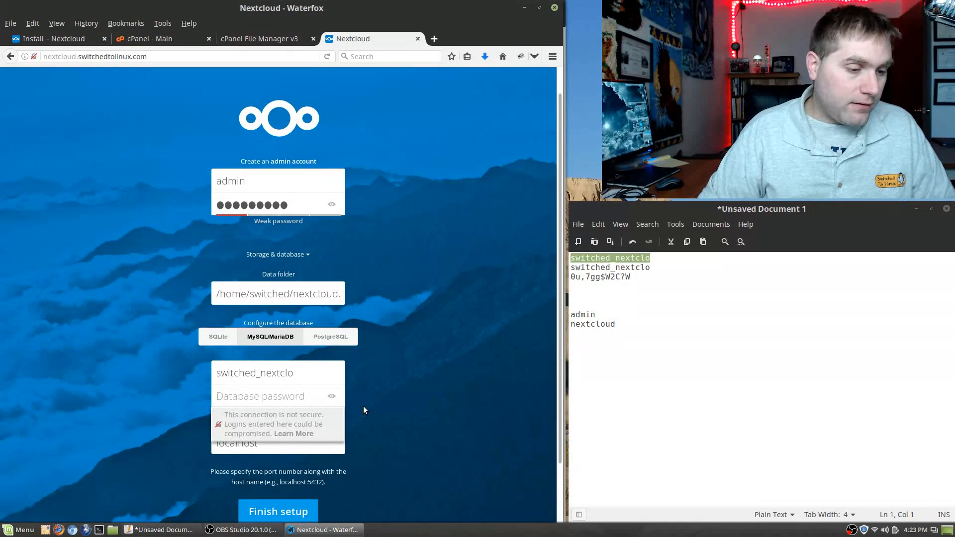
key(ctrl+v)
key(shift+Tab)
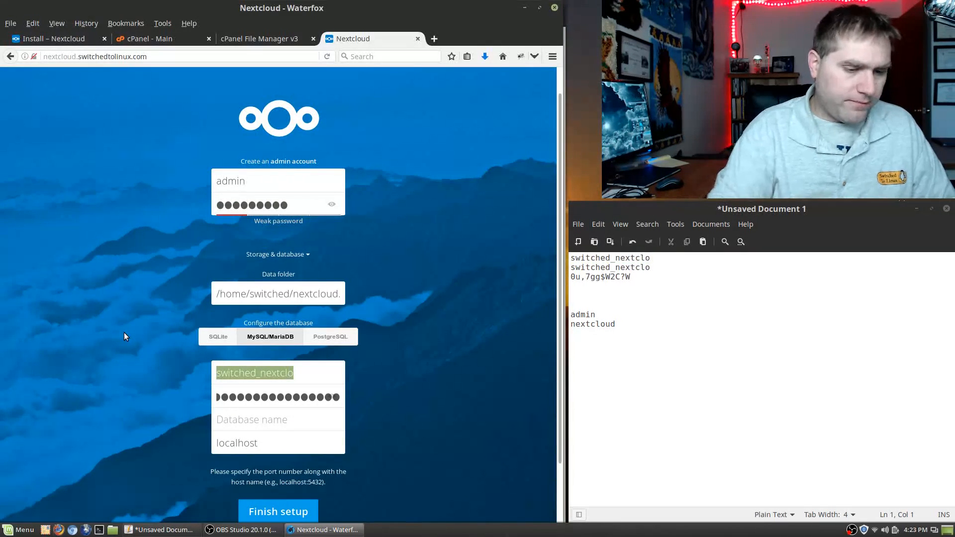
key(BackSpace)
click(329, 392)
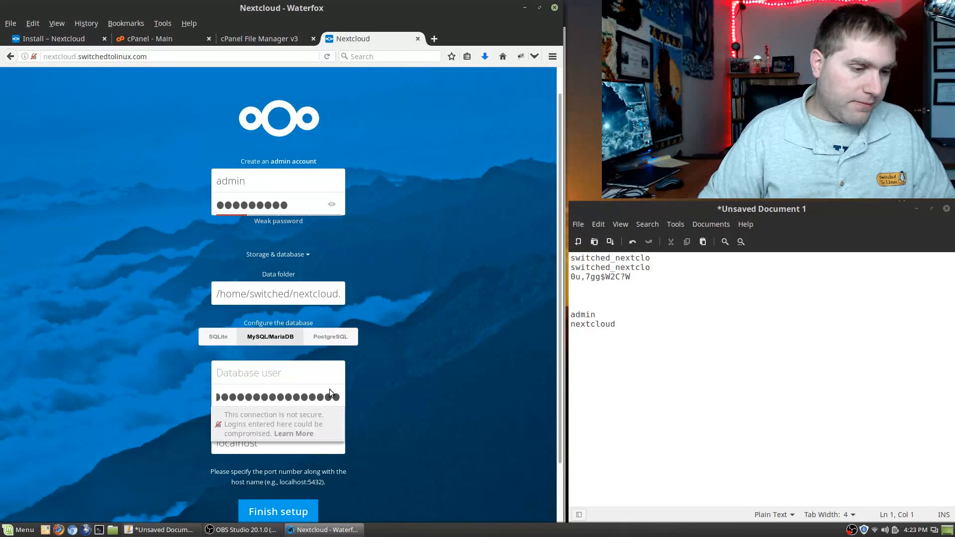
click(305, 374)
key(ctrl+v)
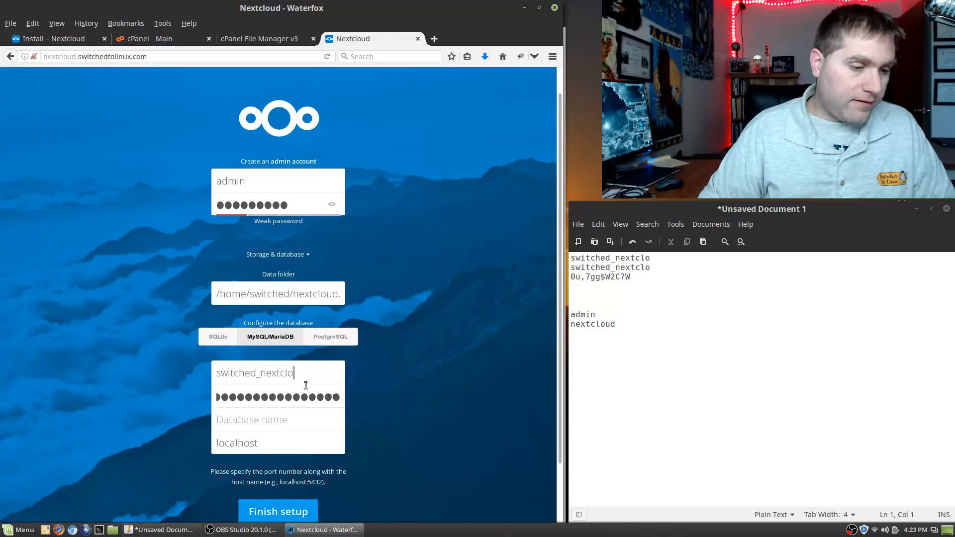
Step: Fill Database password and Database name with the values copied from the notes
double_click(304, 399)
key(BackSpace)
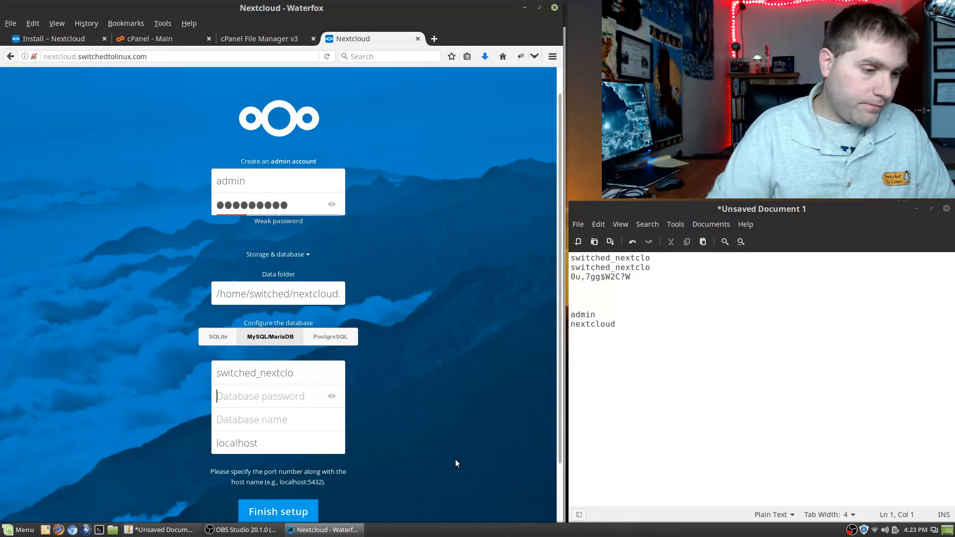
drag(654, 276, 570, 276)
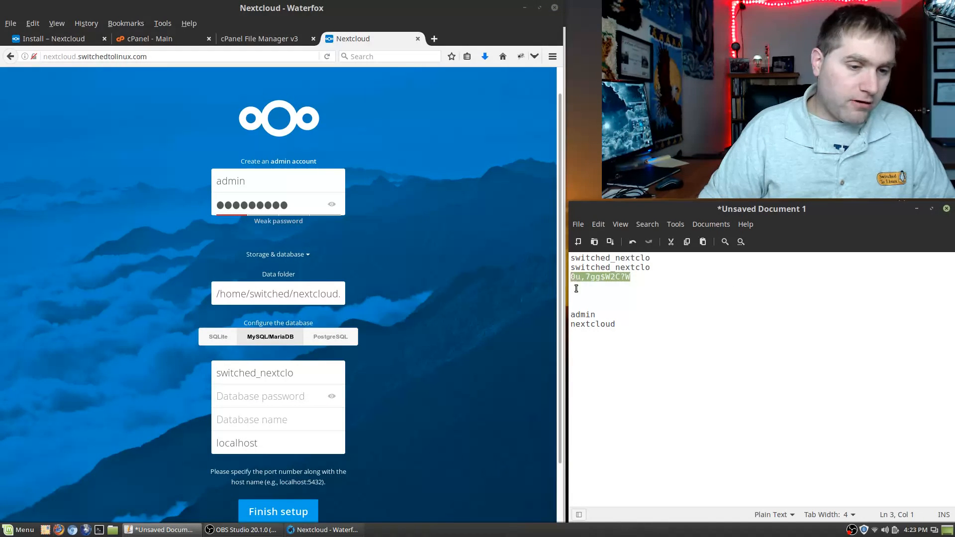
click(247, 394)
key(ctrl+v)
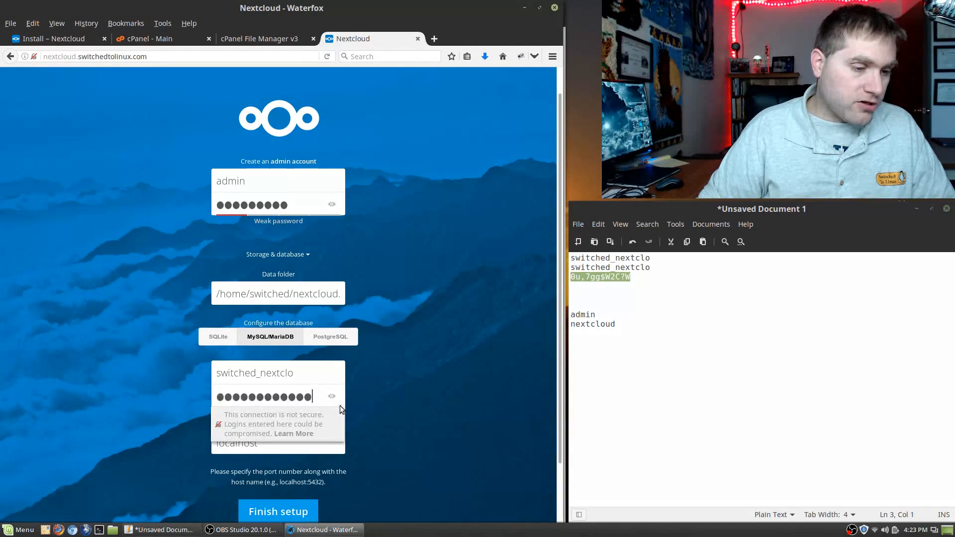
drag(654, 258, 557, 252)
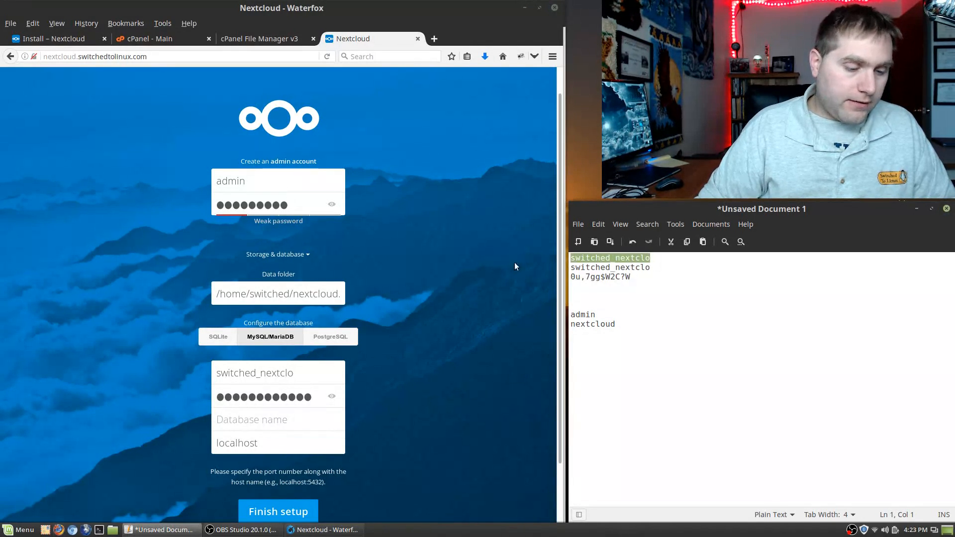
click(266, 417)
key(ctrl+v)
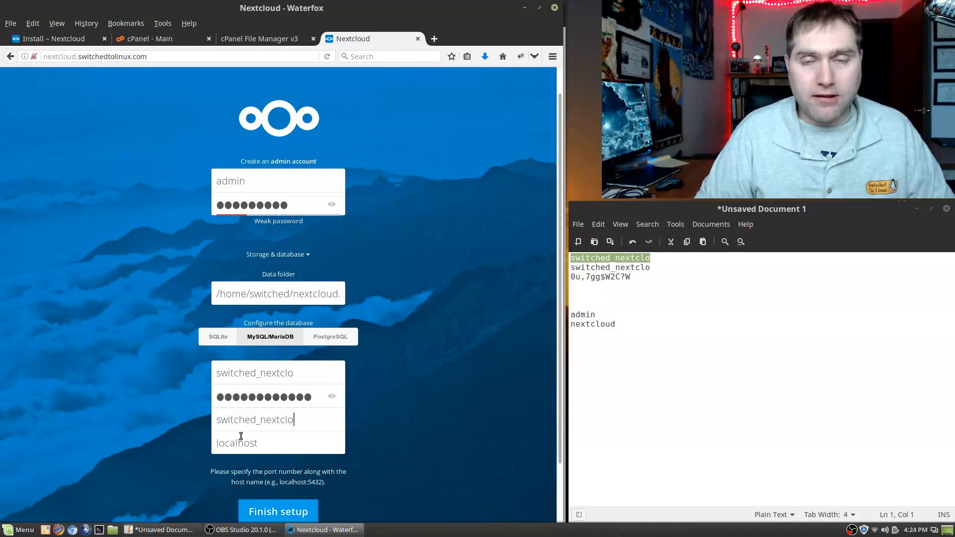
Step: Check the data folder path and submit the setup form
scroll(405, 471, down, 2)
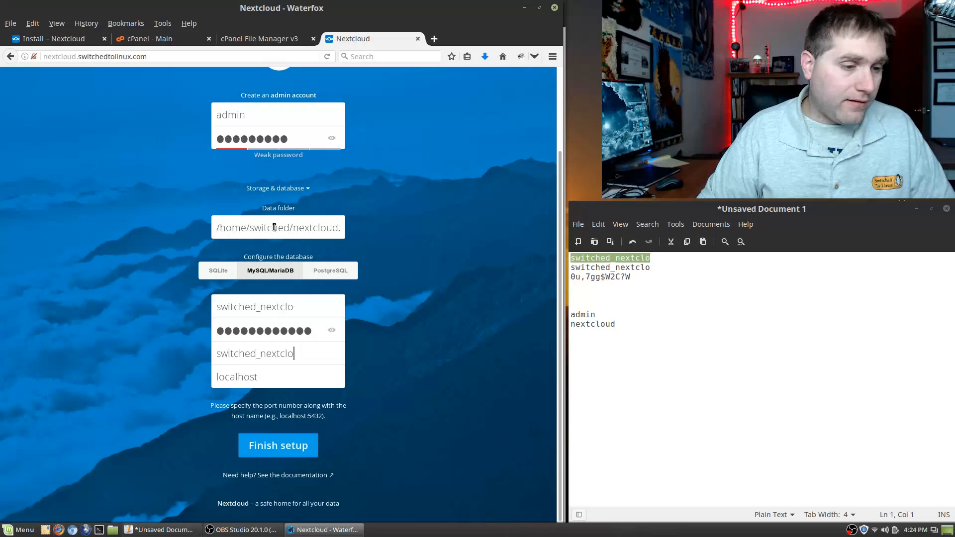
drag(276, 228, 400, 239)
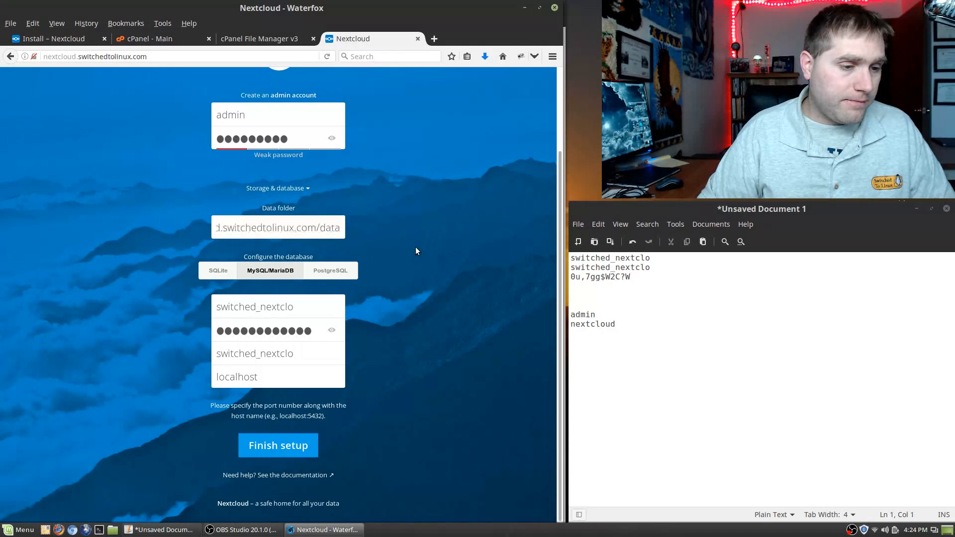
click(277, 451)
Step: Finish setup and close the welcome dialog to reveal Documents, Photos, Nextcloud.mp4 and the Manual
click(295, 445)
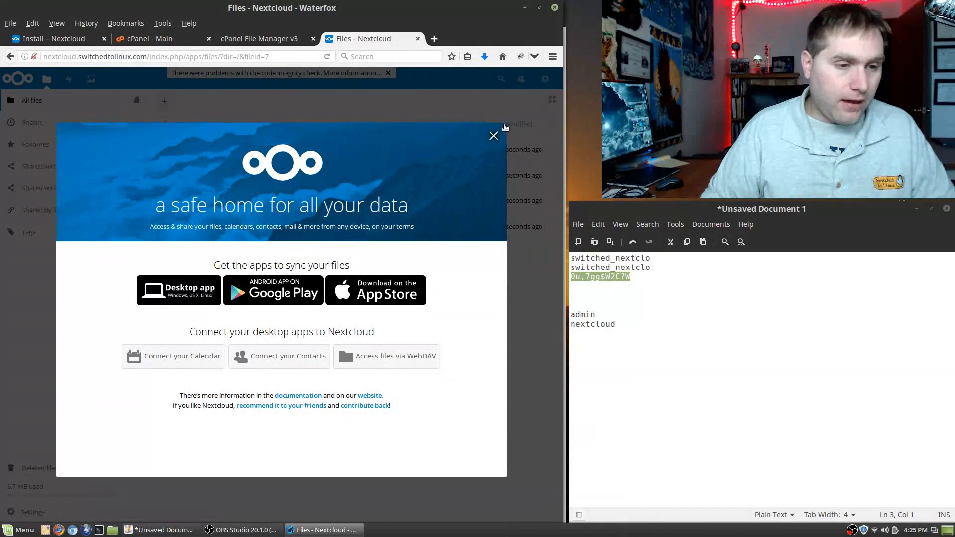
click(493, 136)
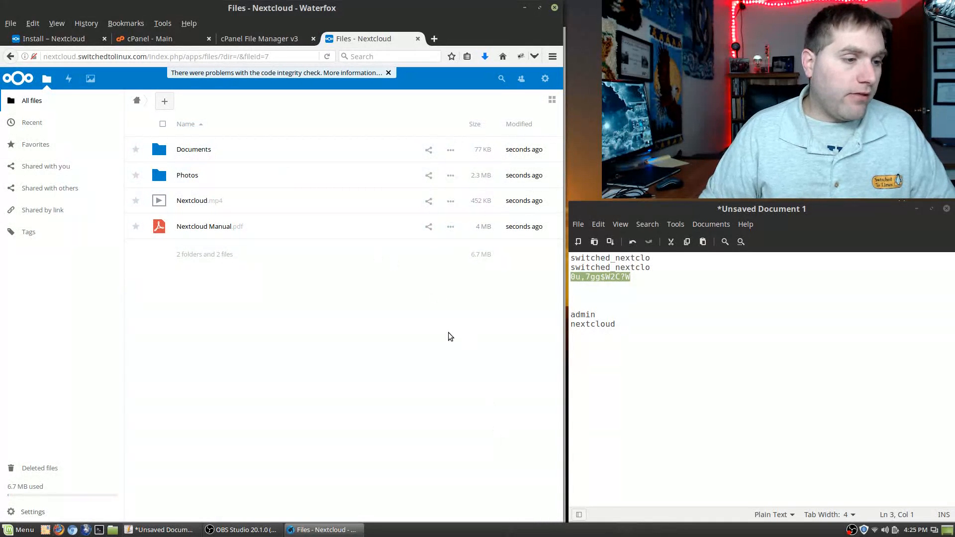